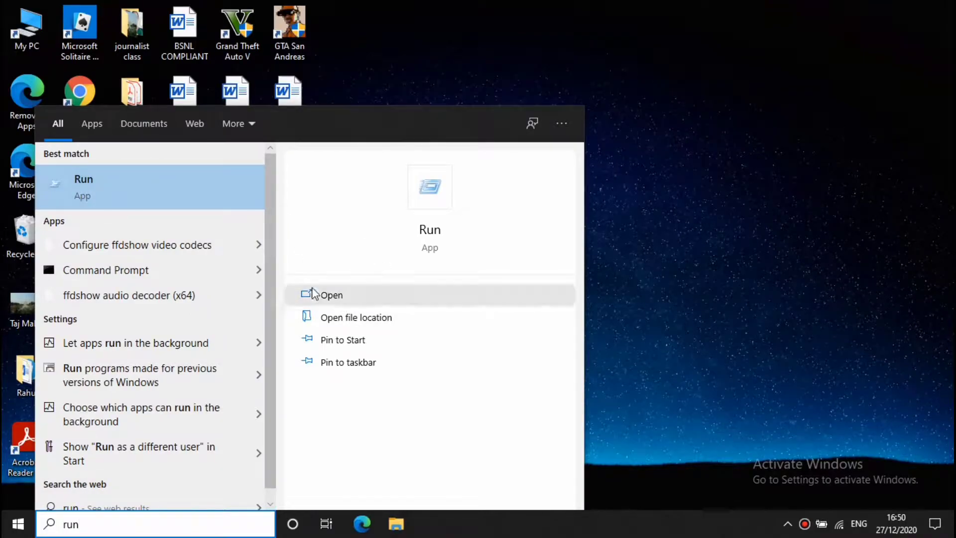
Open the Prefetch folder with the Run command prefetch and grant permanent access to it
left_click(347, 296)
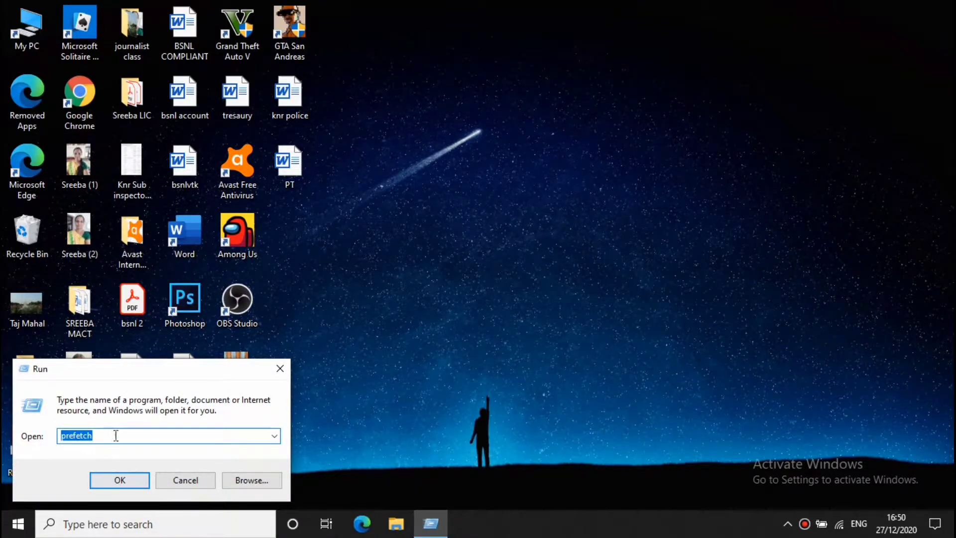
left_click(274, 437)
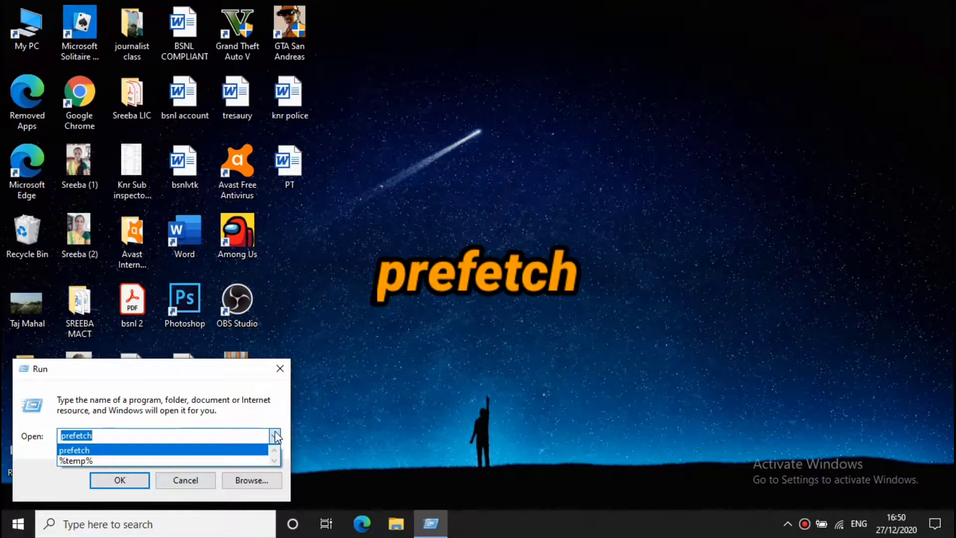
left_click(222, 438)
left_click(165, 434)
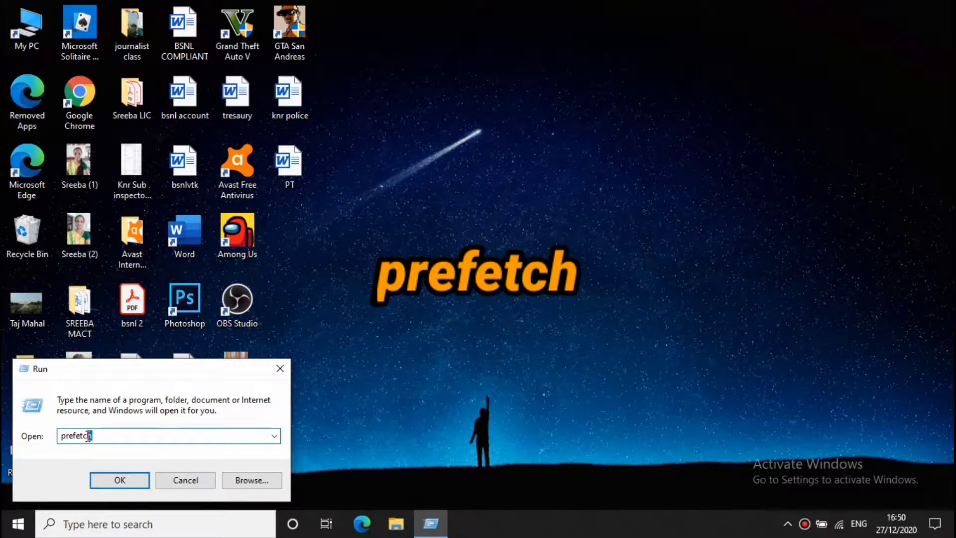
left_click_drag(87, 437, 85, 437)
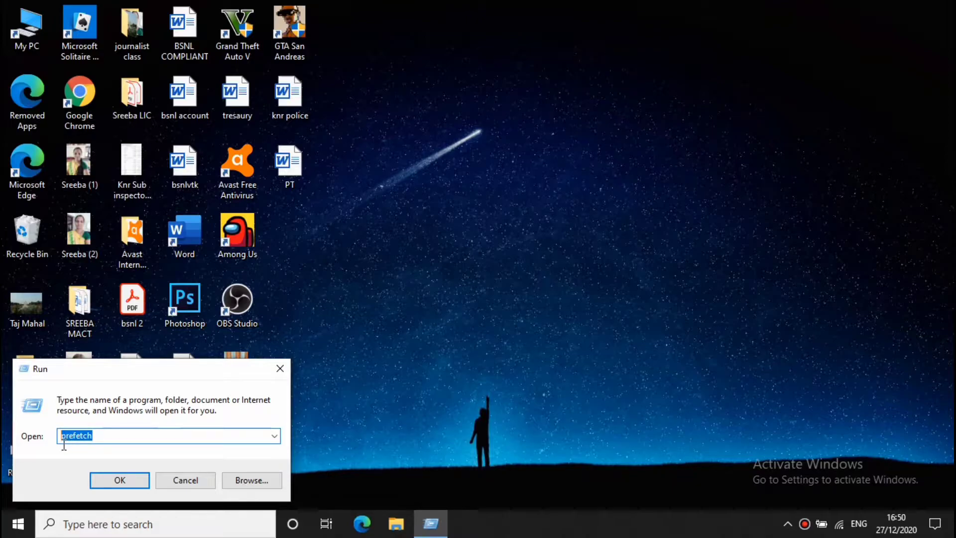
left_click(112, 437)
left_click(106, 479)
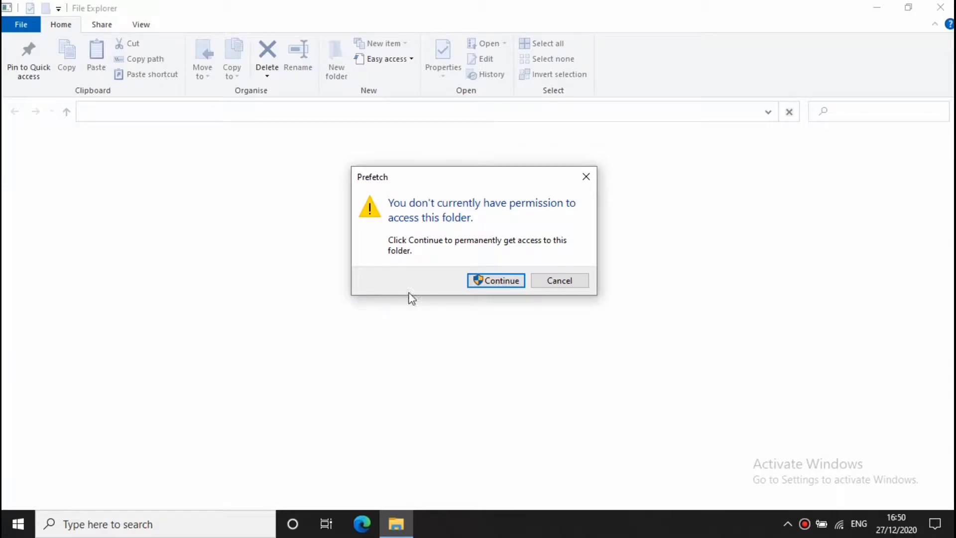
left_click(479, 280)
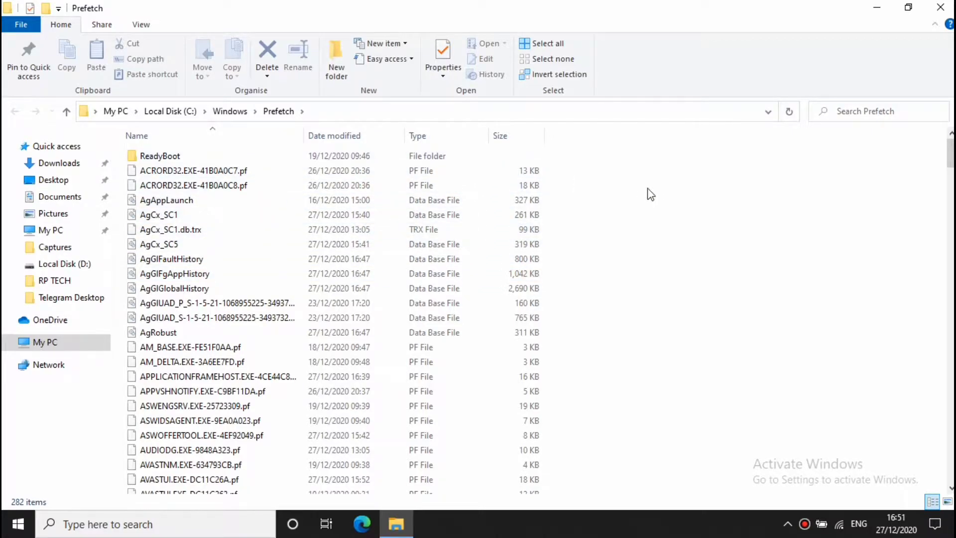
Move all items in the Prefetch folder to the Recycle Bin
left_click_drag(600, 169, 509, 507)
left_click(601, 424)
key("ctrl+a")
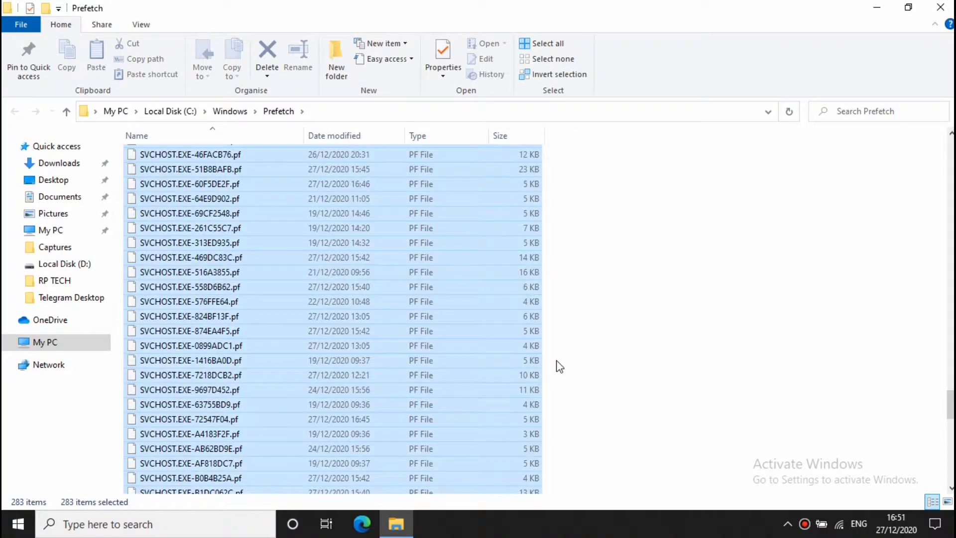
scroll(435, 375, "down", 20)
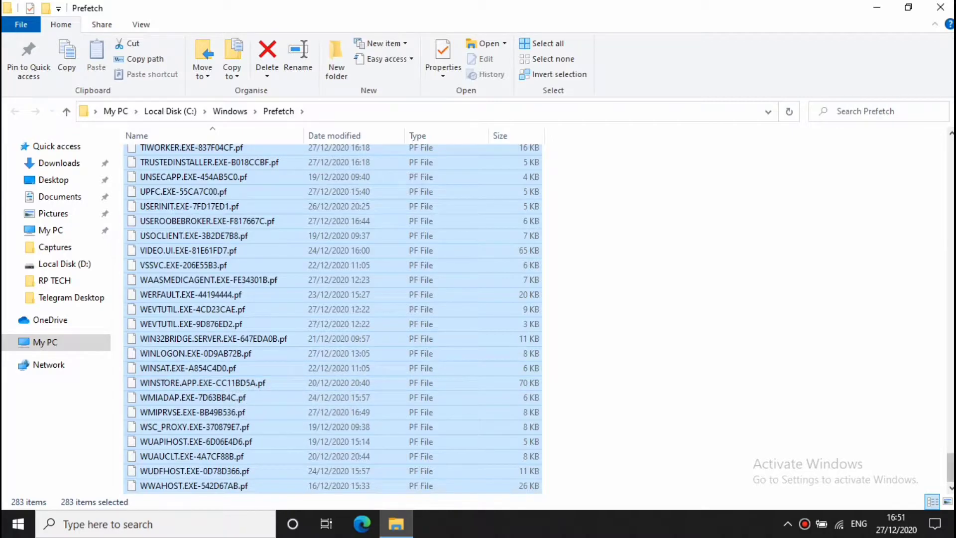
scroll(332, 319, "up", 20)
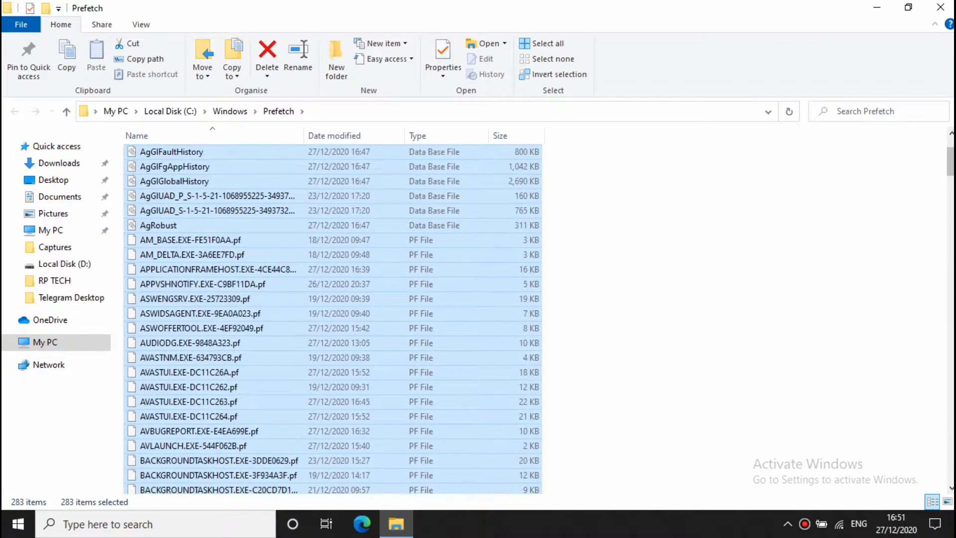
scroll(468, 316, "up", 3)
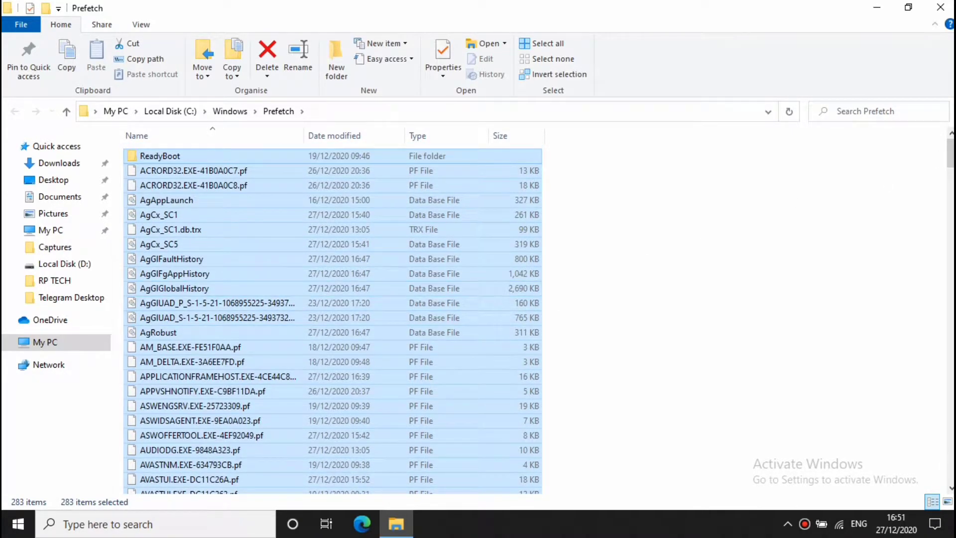
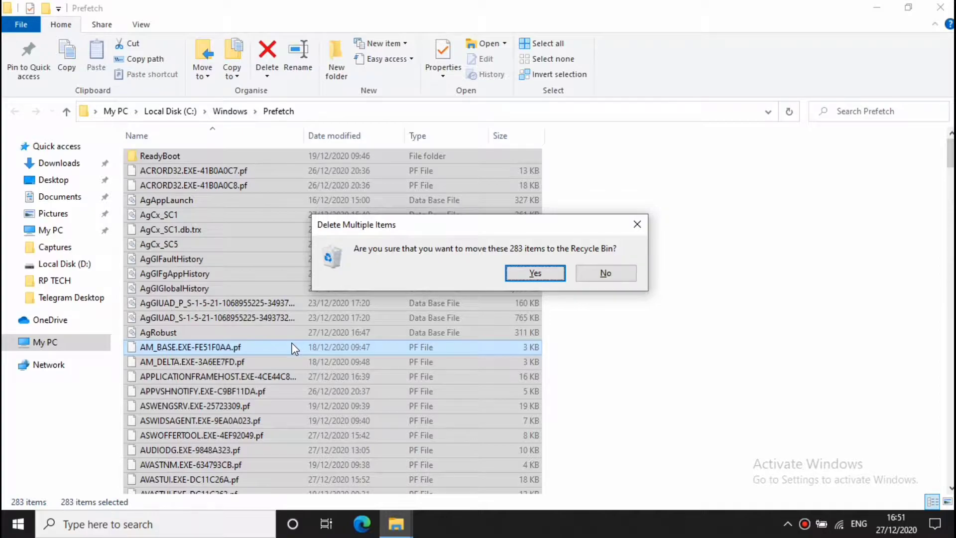
key("Return")
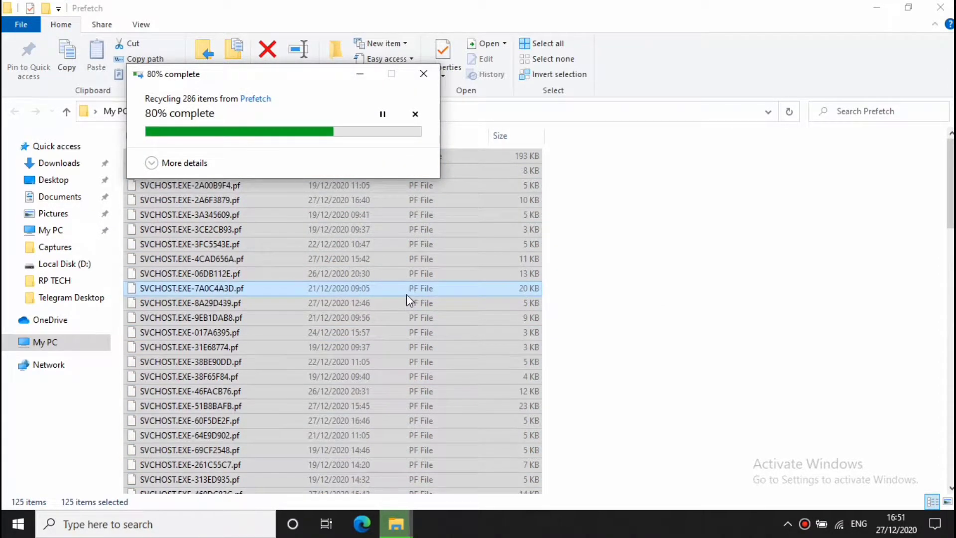
Skip the file in use by SysMain during the deletion, applying the choice to all current items
left_click(234, 194)
left_click(246, 214)
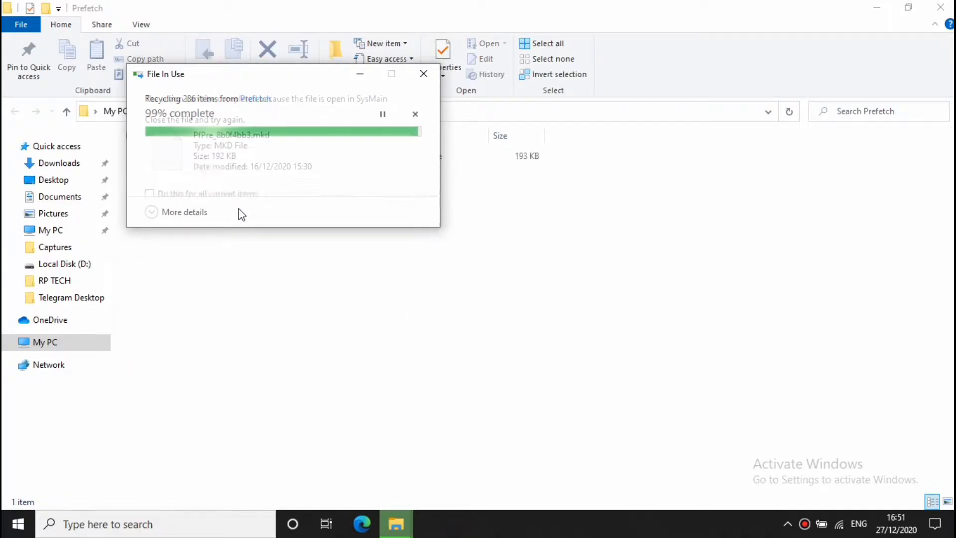
key("alt+d")
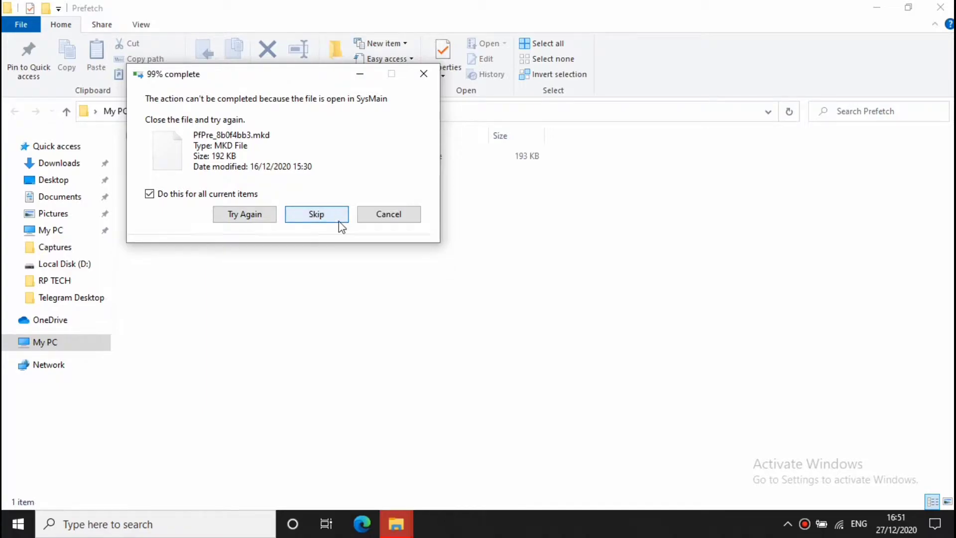
left_click(339, 219)
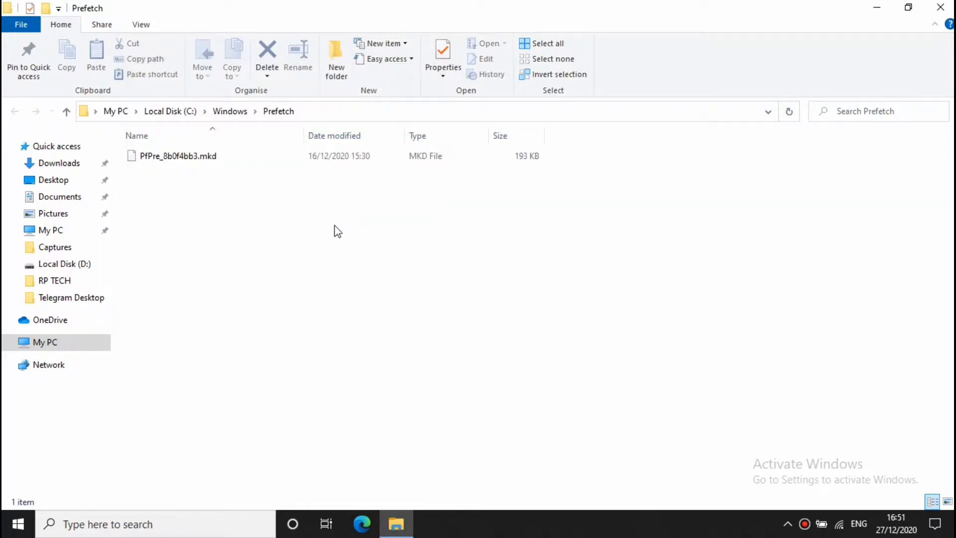
Try to delete the remaining PfPre_8b0f4bb3.mkd file from the Prefetch folder
left_click(157, 160)
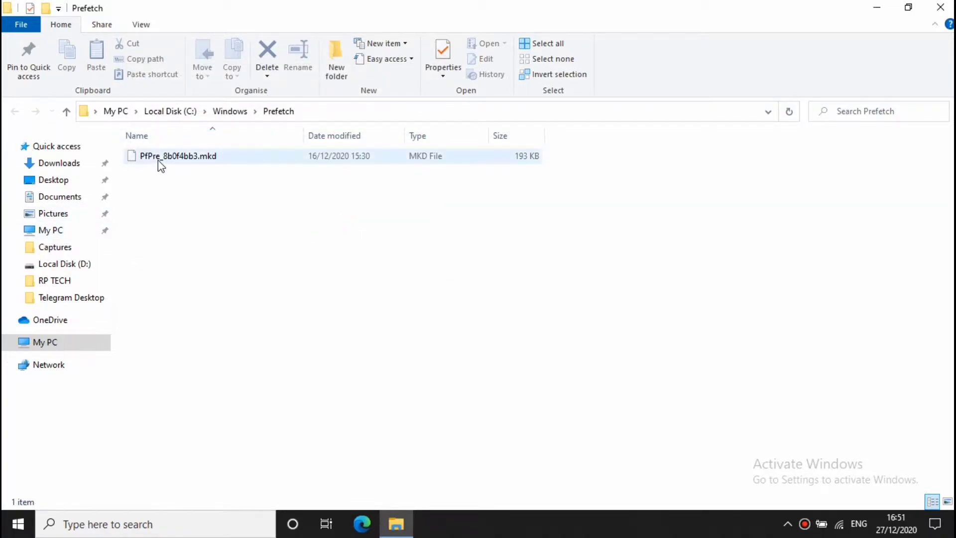
key("Delete")
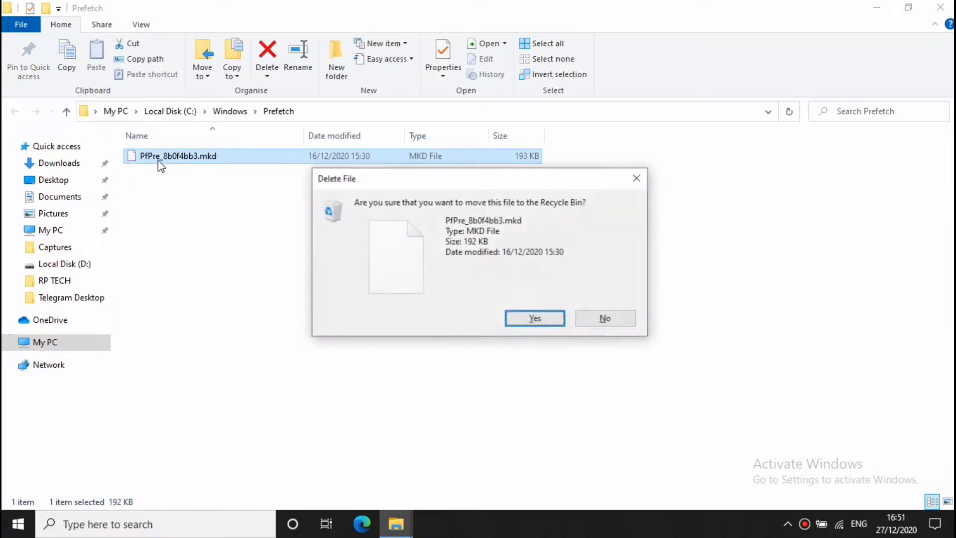
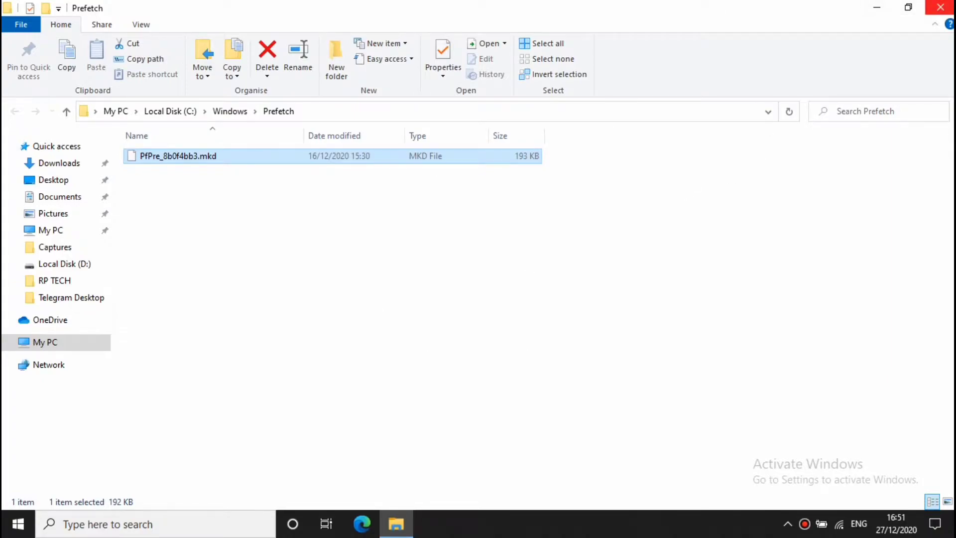
Close the Prefetch folder window and refresh the desktop
left_click(939, 10)
right_click(390, 184)
left_click(426, 225)
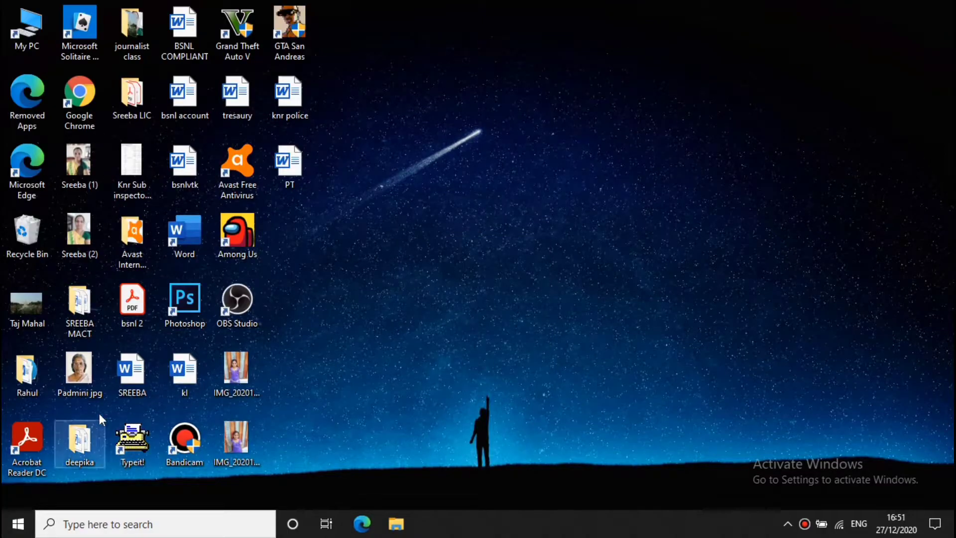
Open the user's Temp folder with the Run command %temp%
left_click(22, 513)
type("run")
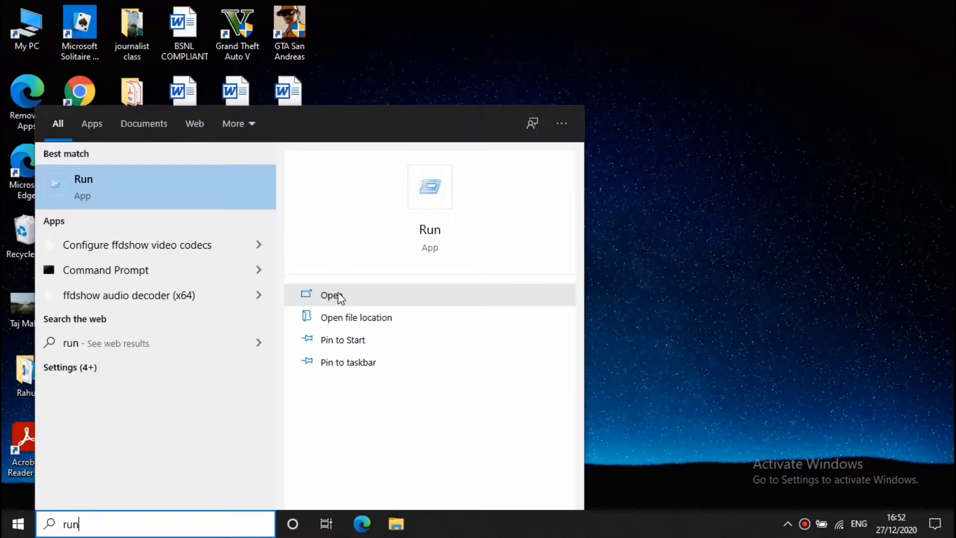
left_click(338, 292)
left_click(191, 438)
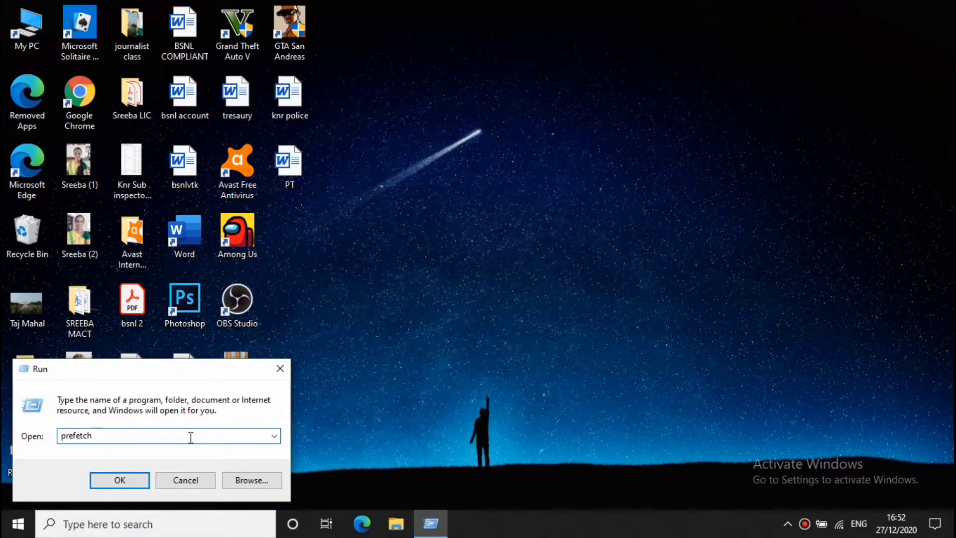
key("Down")
left_click(166, 438)
left_click(101, 480)
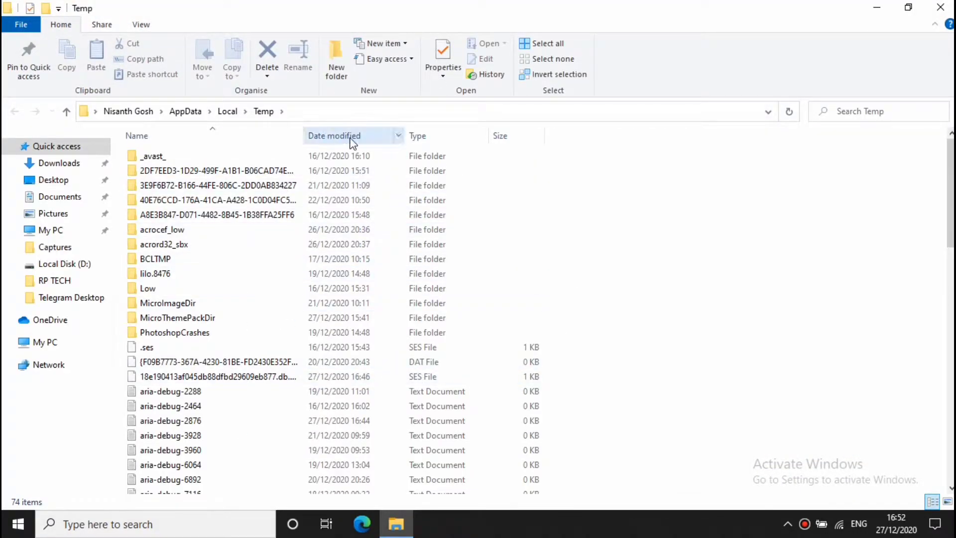
Move all items in the Temp folder to the Recycle Bin, granting administrator permission for all current items
left_click_drag(687, 166, 318, 339)
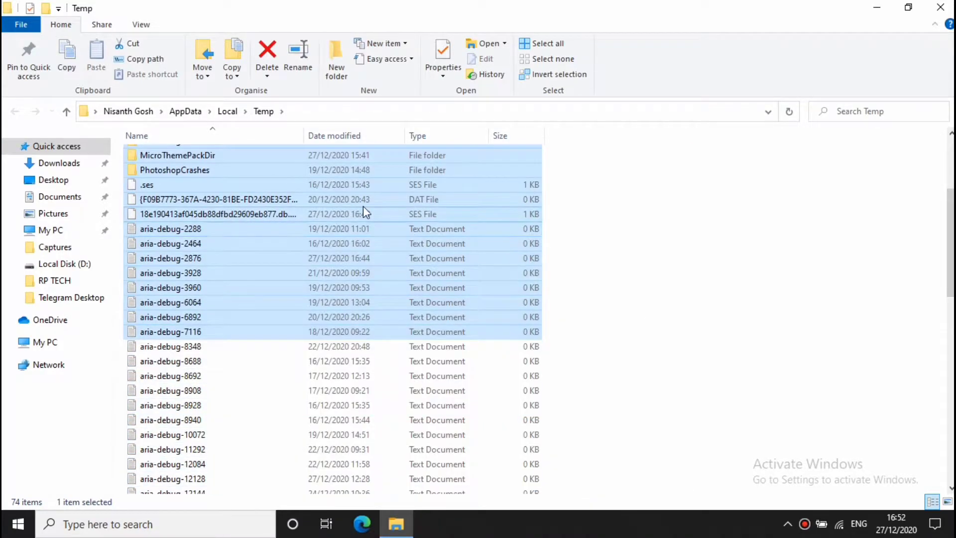
scroll(718, 335, "up", 4)
left_click(704, 161)
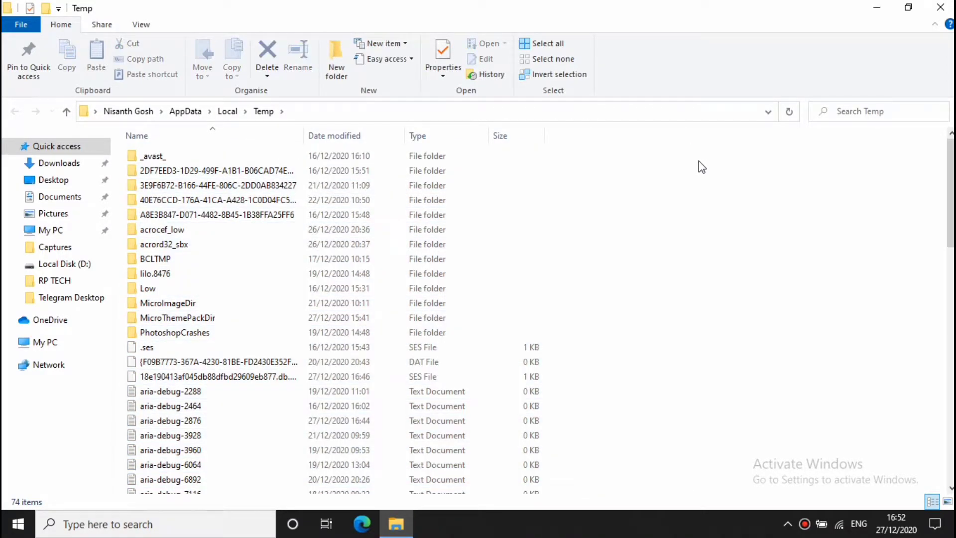
key("ctrl+a")
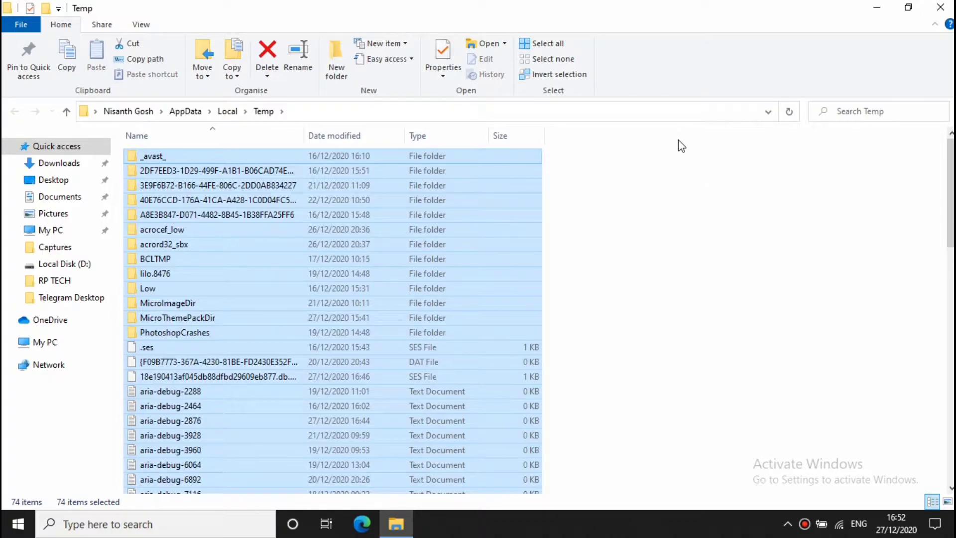
key("Delete")
key("Return")
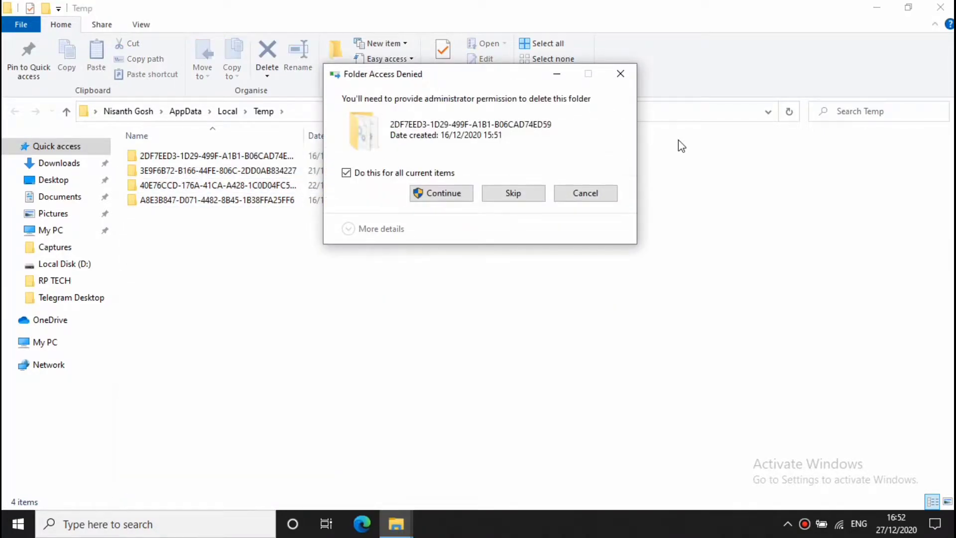
left_click(419, 193)
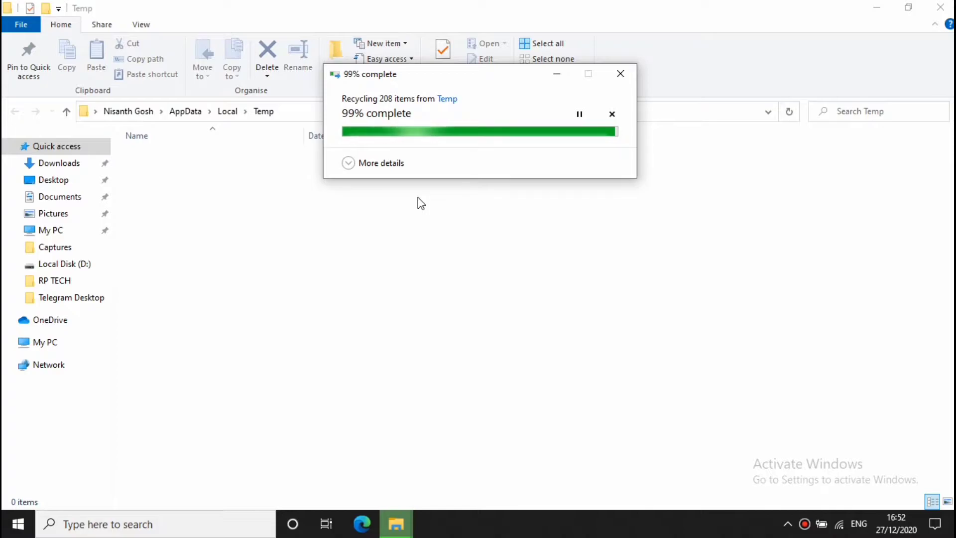
Examine the detailed progress of recycling the Temp items, and collapse the details again
mouse_move(443, 75)
left_mouse_down()
mouse_move(442, 100)
mouse_move(428, 85)
left_mouse_up()
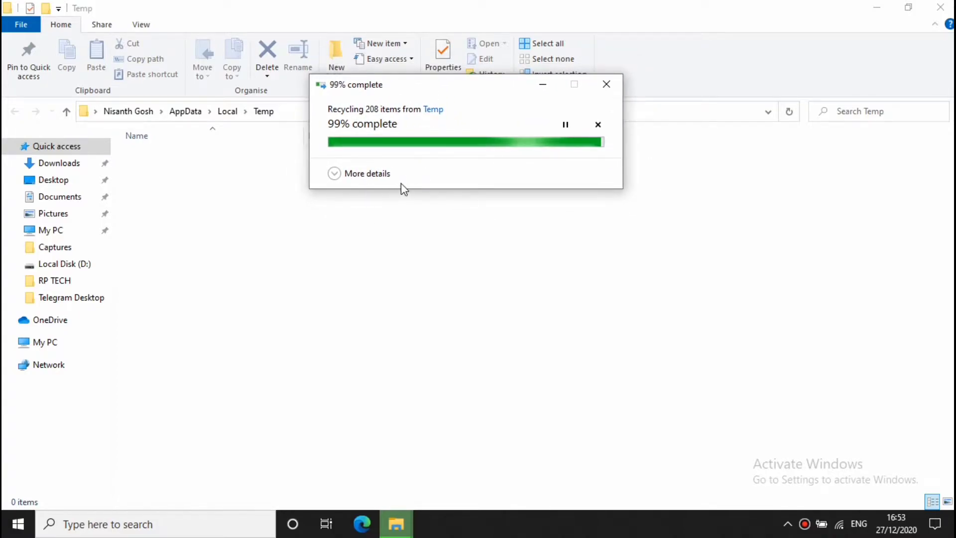
left_click(382, 173)
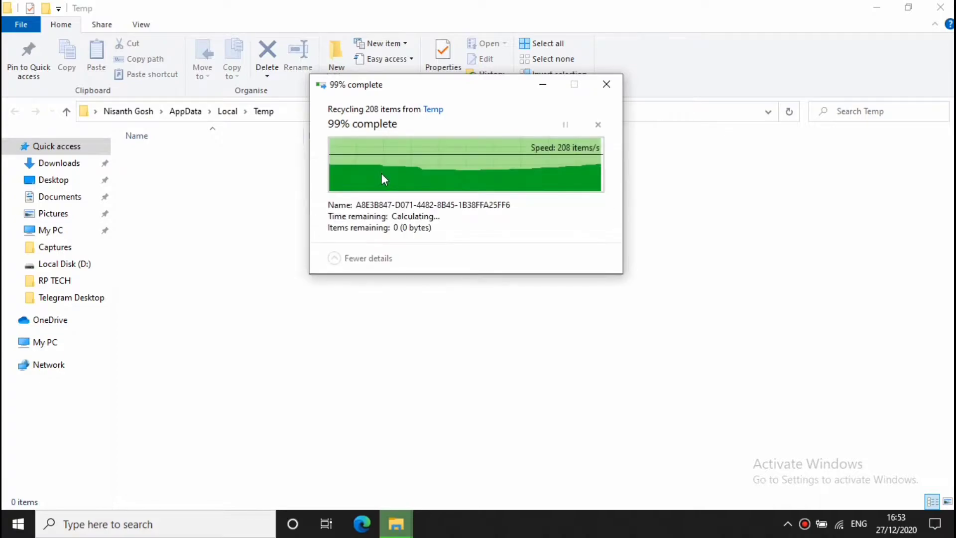
left_click(362, 261)
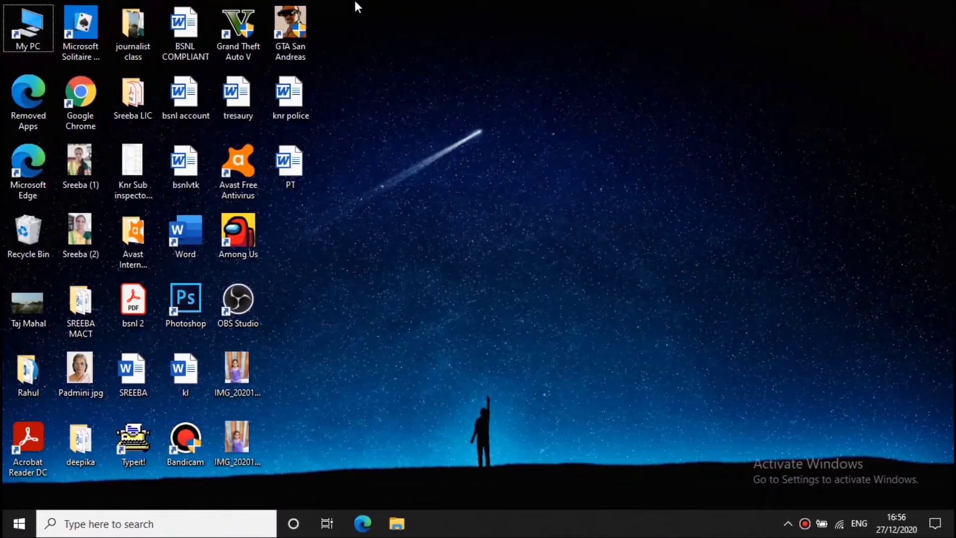
Refresh the desktop
left_click(11, 529)
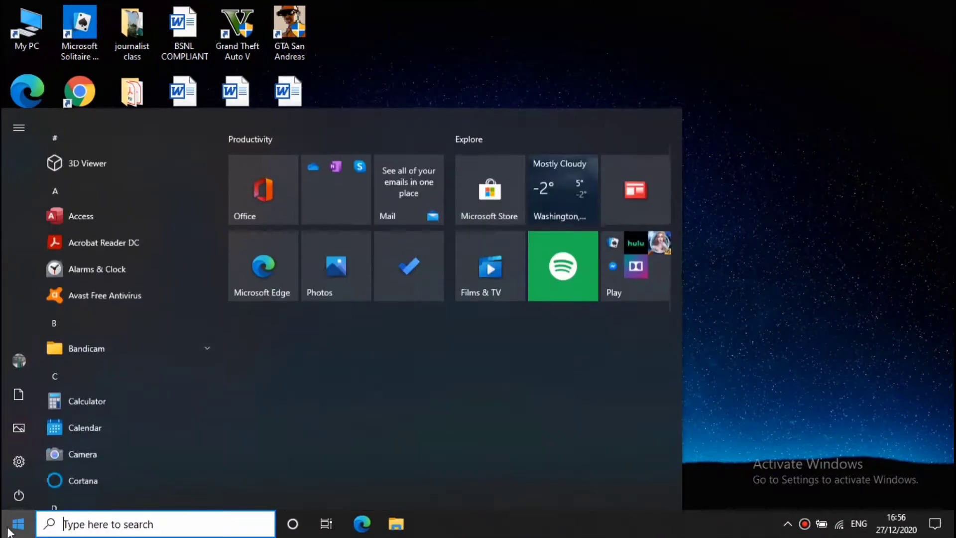
left_click(644, 49)
right_click(570, 177)
left_click(593, 215)
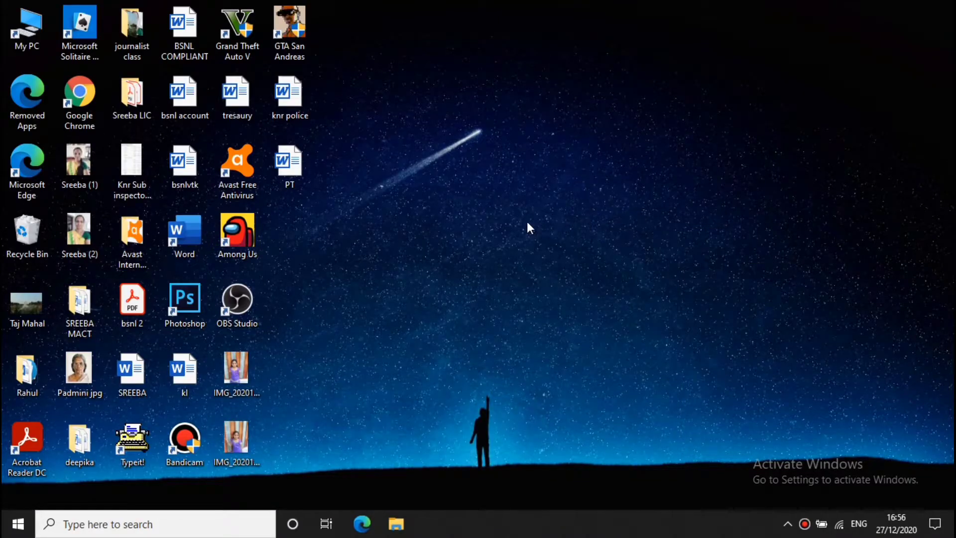
Open the System category in Windows Settings
left_click(17, 524)
left_click(7, 463)
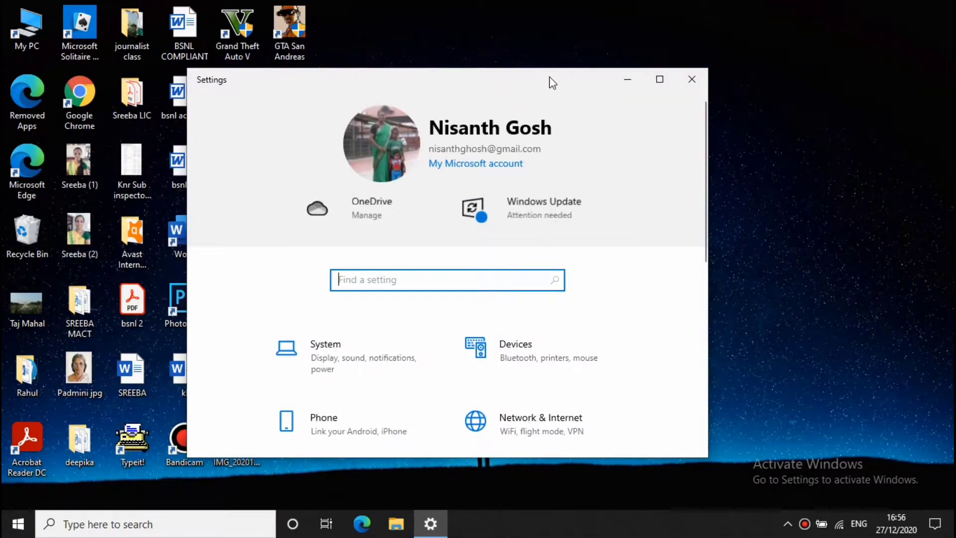
scroll(541, 188, "down", 3)
left_click_drag(554, 81, 594, 70)
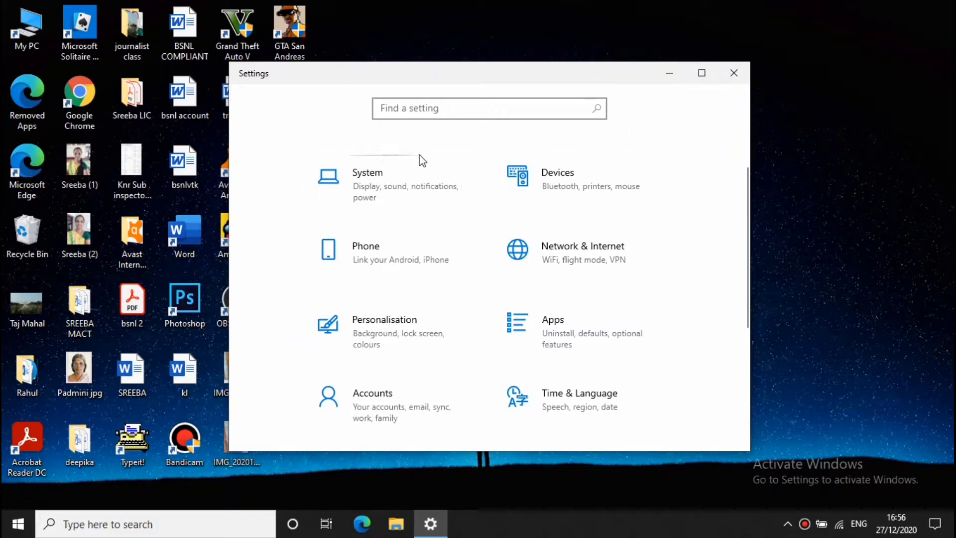
left_click(349, 181)
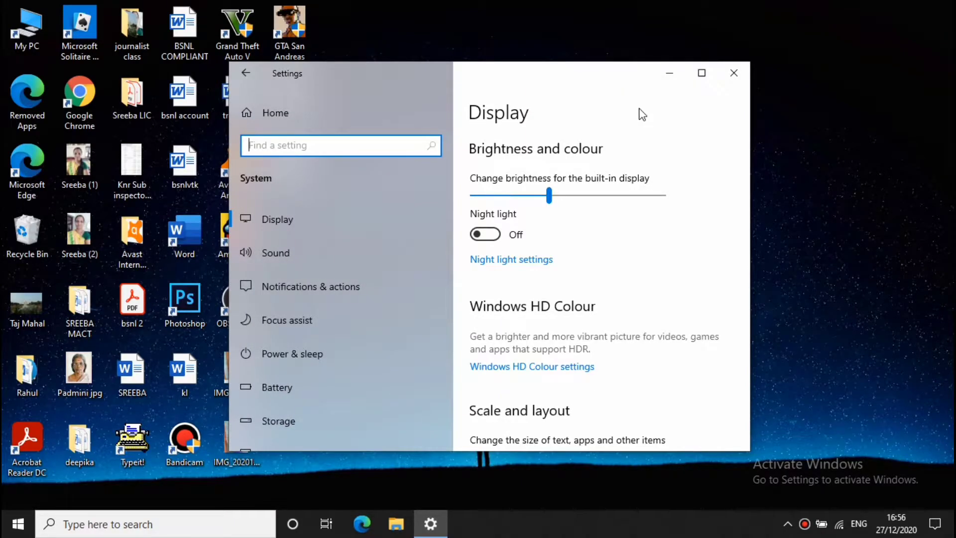
Maximise the Settings window and open the Storage page of the System category
left_click_drag(519, 81, 537, 83)
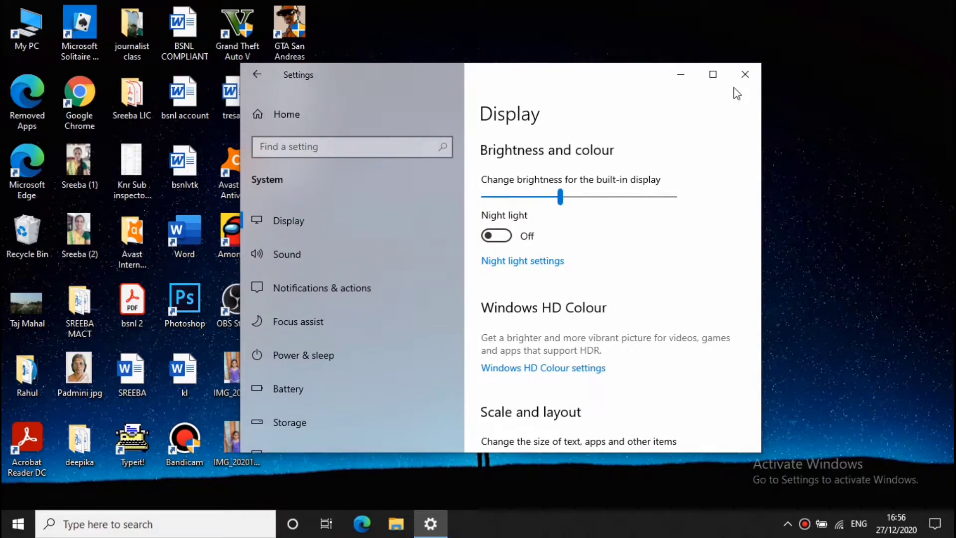
left_click(714, 74)
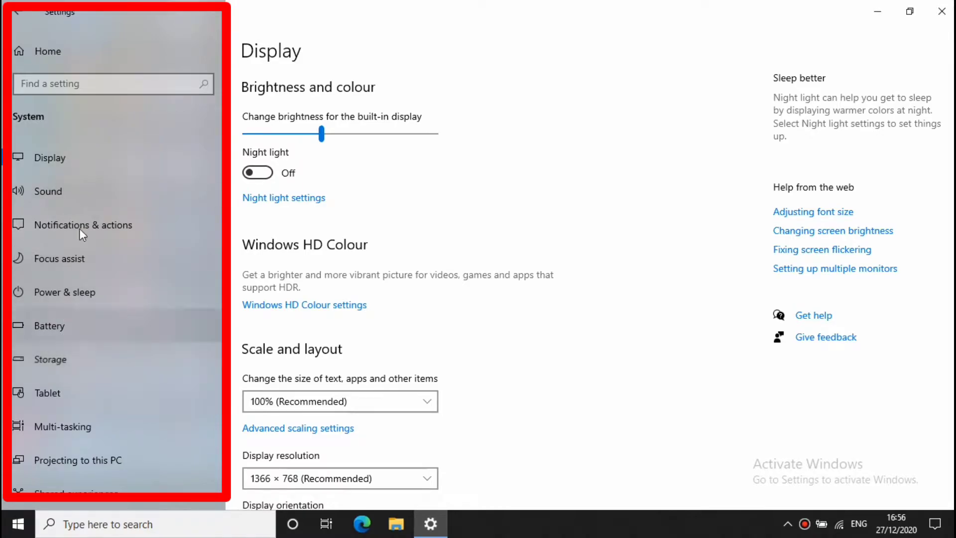
left_click(78, 358)
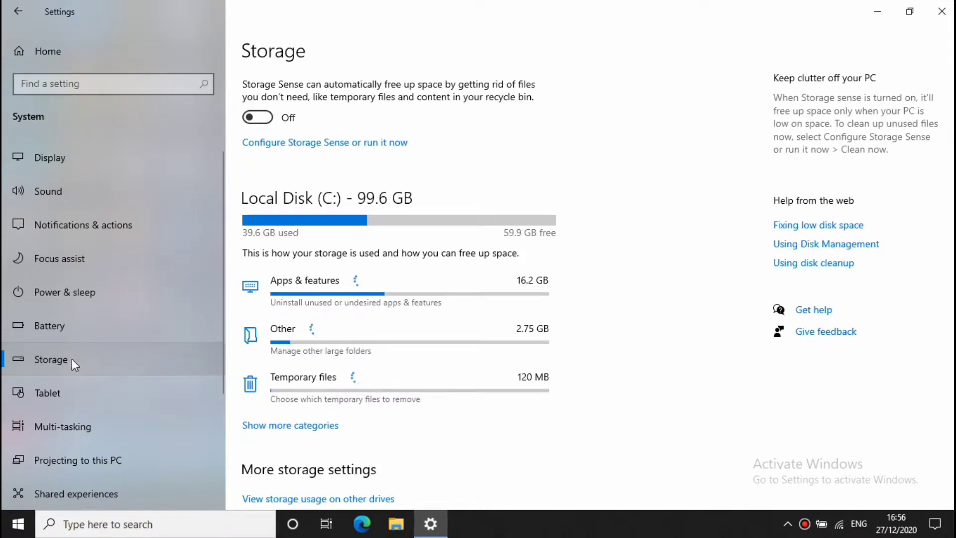
scroll(65, 255, "down", 3)
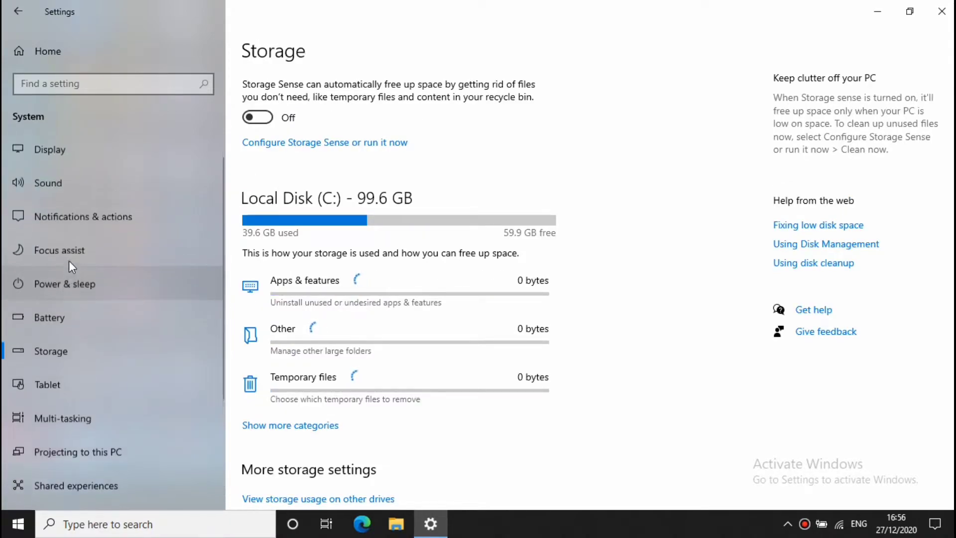
left_click(91, 360)
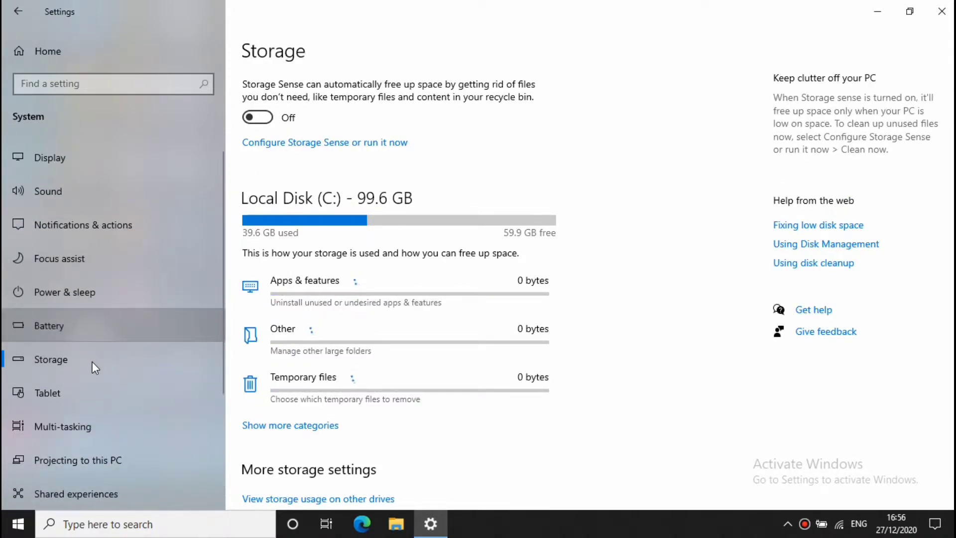
left_click(153, 329)
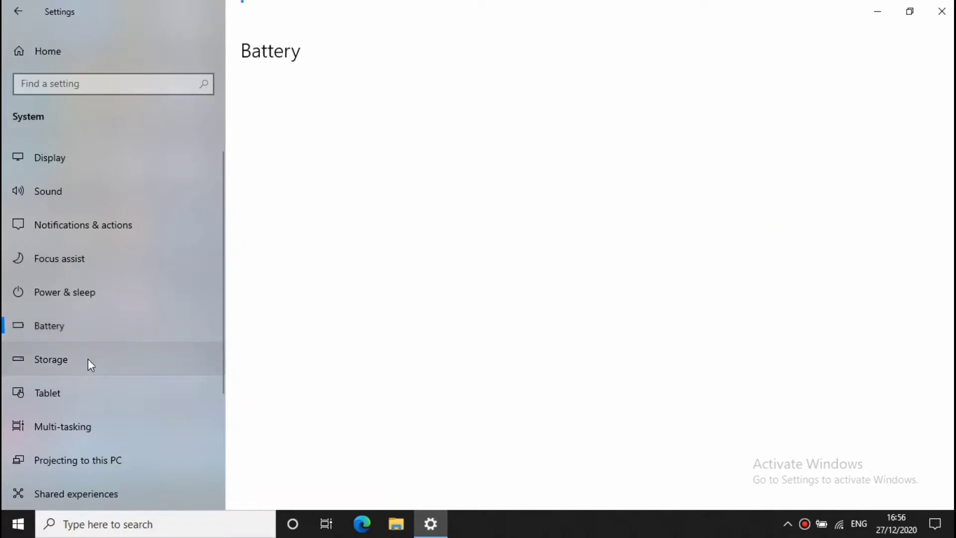
left_click(111, 369)
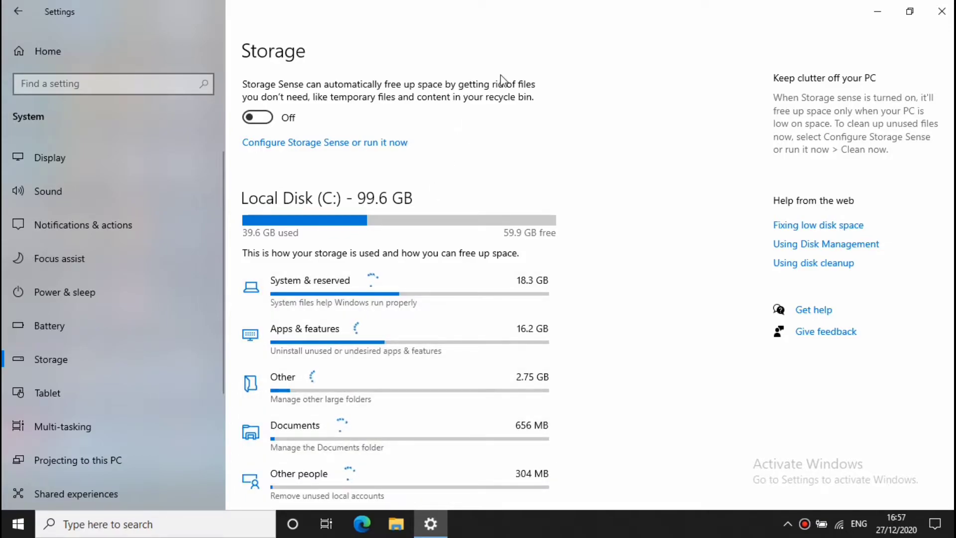
Review the storage categories of Local Disk (C:) and open its Temporary files category
scroll(590, 258, "down", 10)
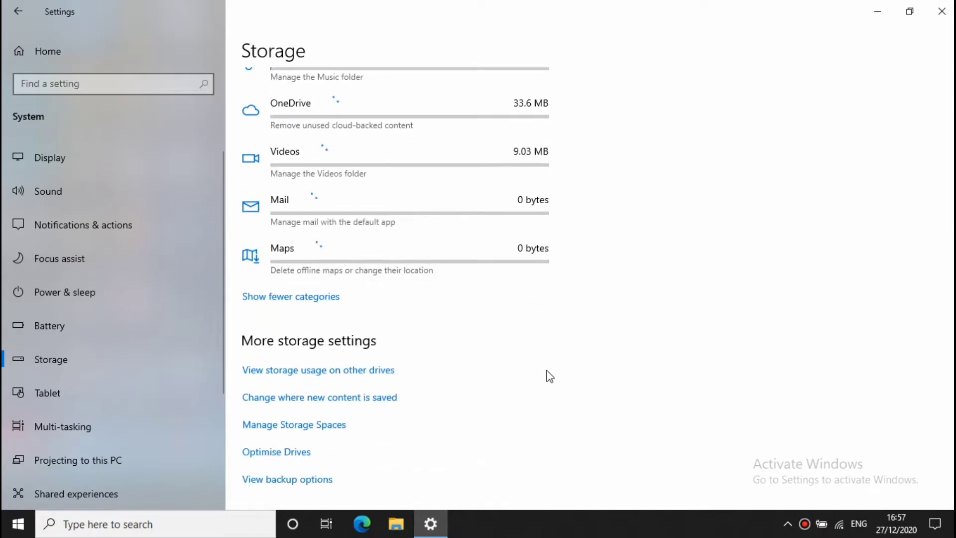
scroll(465, 283, "up", 6)
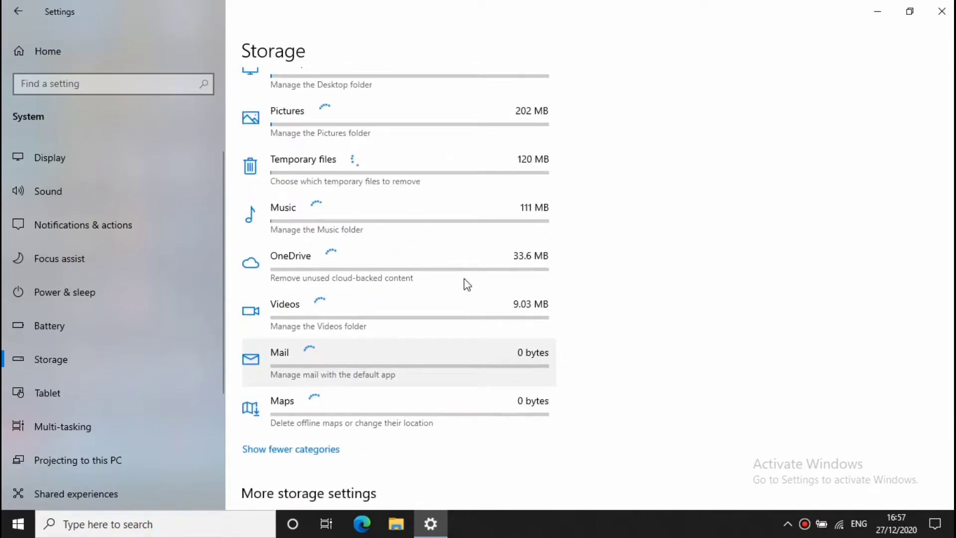
scroll(467, 285, "up", 6)
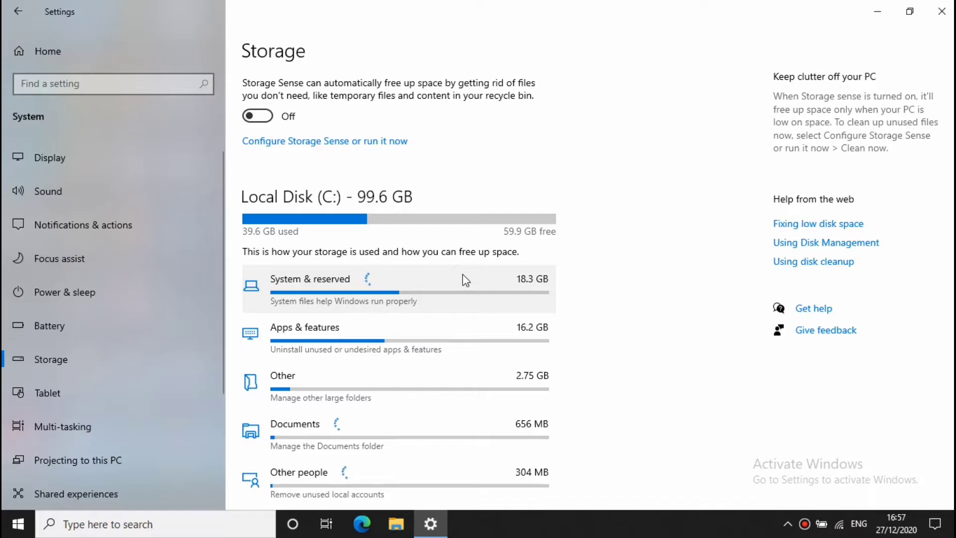
scroll(367, 220, "down", 2)
scroll(369, 221, "up", 2)
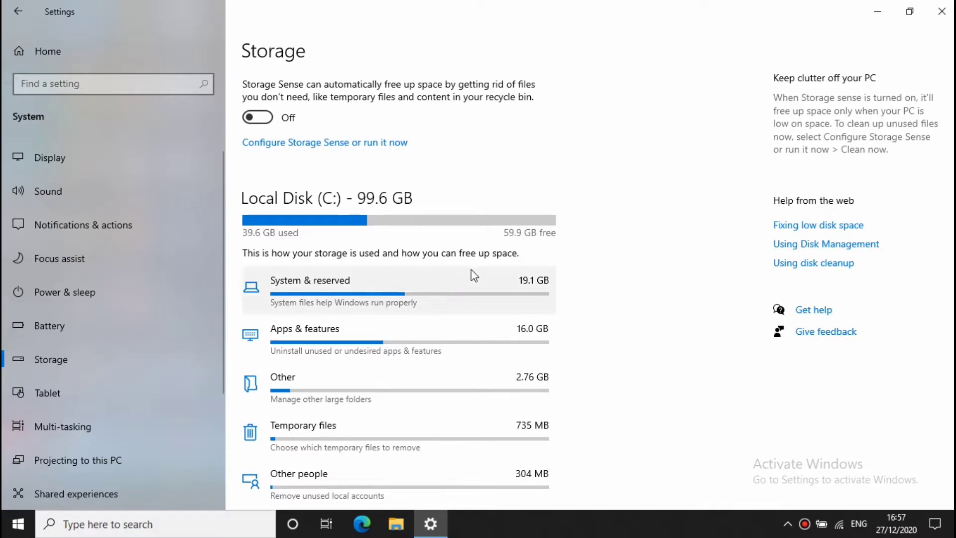
scroll(379, 334, "down", 8)
scroll(378, 334, "up", 6)
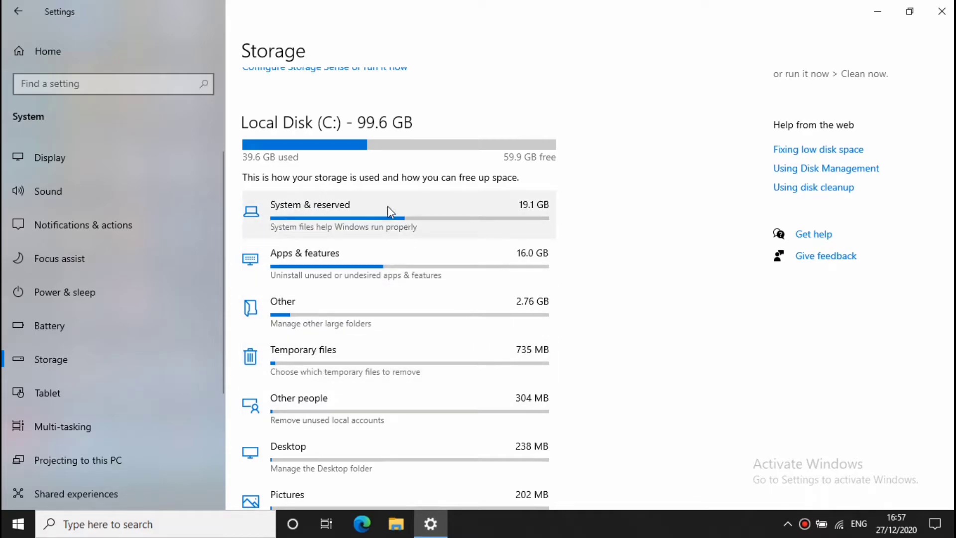
left_click(360, 349)
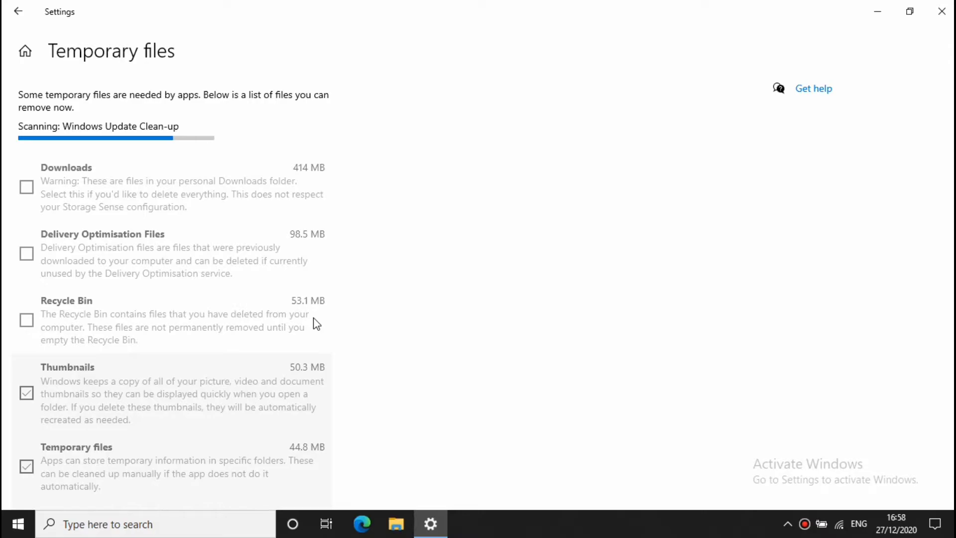
Examine the removable temporary file categories and which of them are selected
scroll(315, 323, "down", 3)
scroll(315, 323, "up", 2)
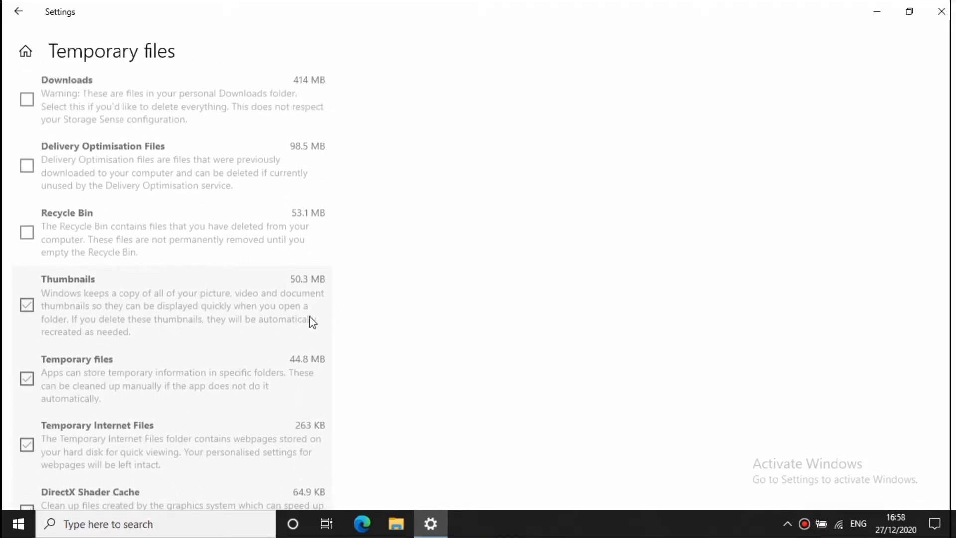
scroll(261, 220, "down", 6)
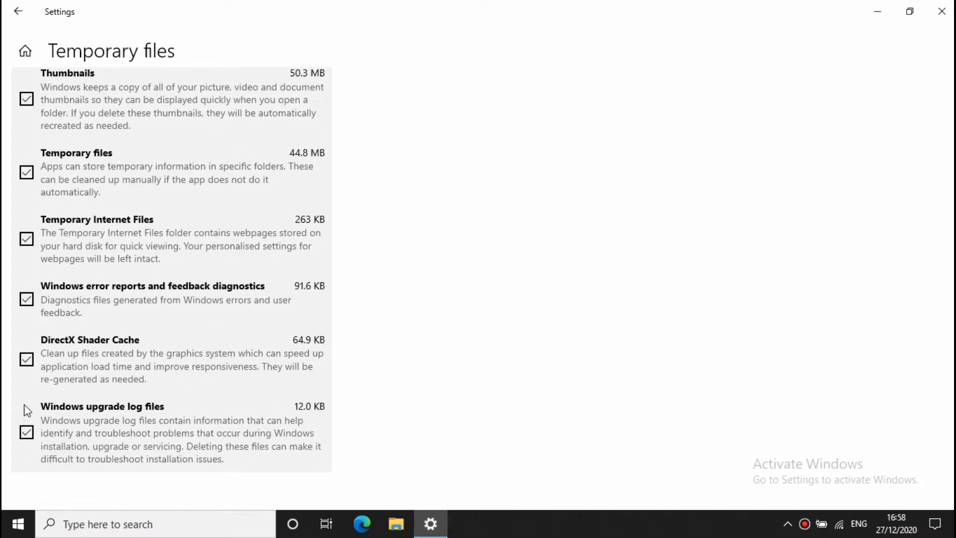
scroll(26, 362, "up", 1)
scroll(26, 362, "up", 4)
scroll(26, 359, "down", 5)
scroll(76, 120, "up", 3)
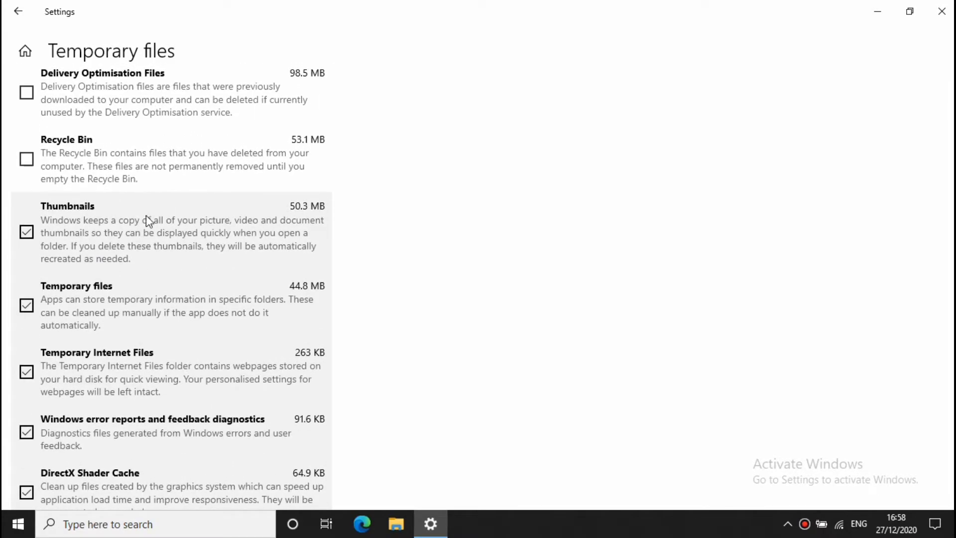
scroll(199, 262, "up", 3)
scroll(204, 269, "down", 3)
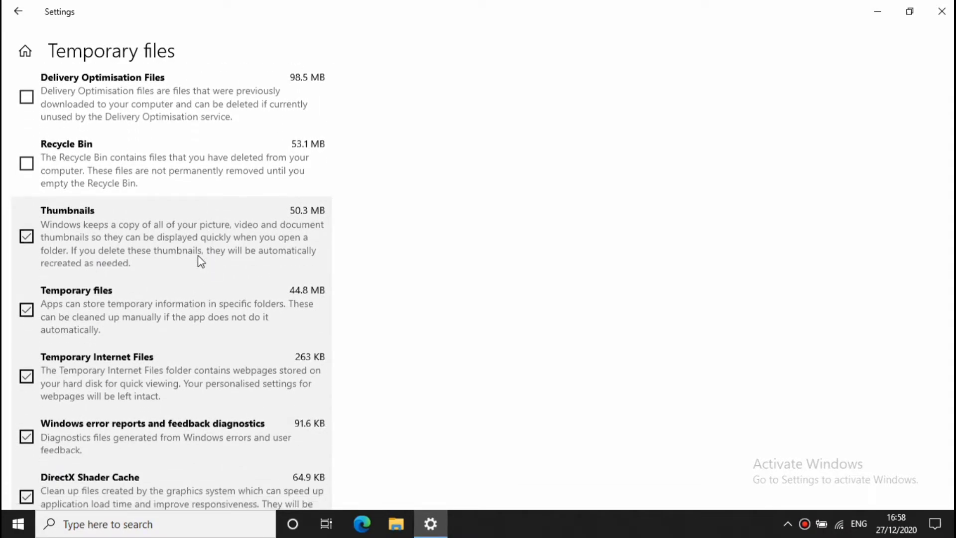
Add Recycle Bin and Delivery Optimisation Files to the selection, leaving Downloads out, and remove the selected temporary files
left_click(68, 165)
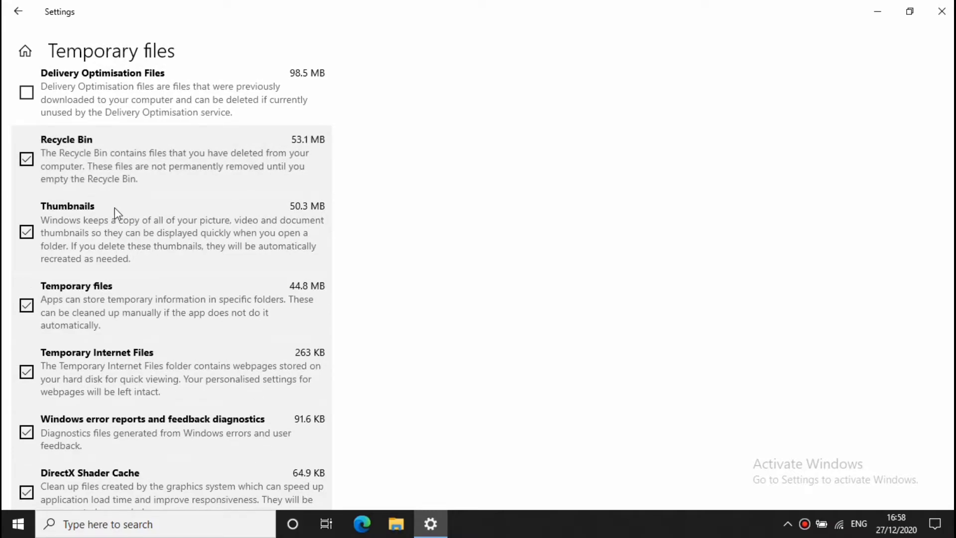
scroll(142, 177, "up", 2)
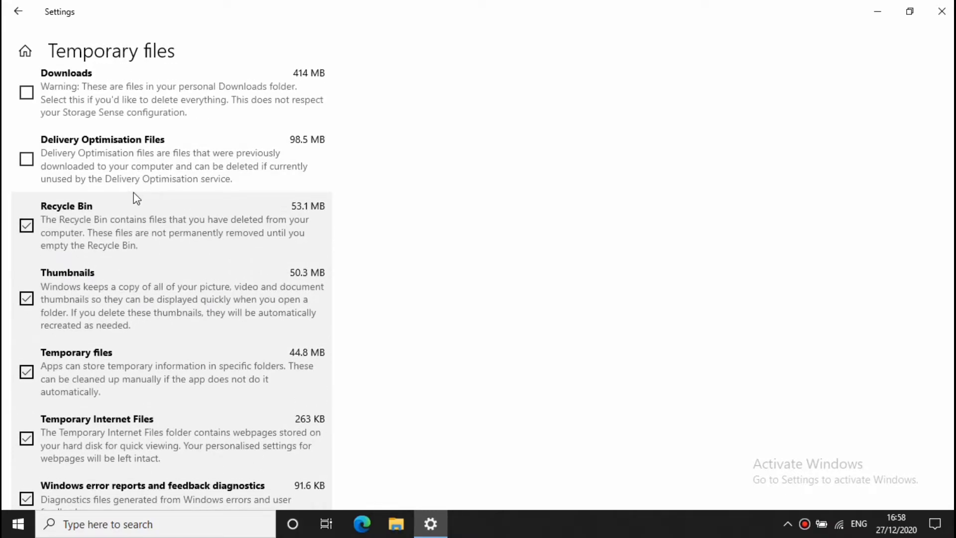
left_click(135, 164)
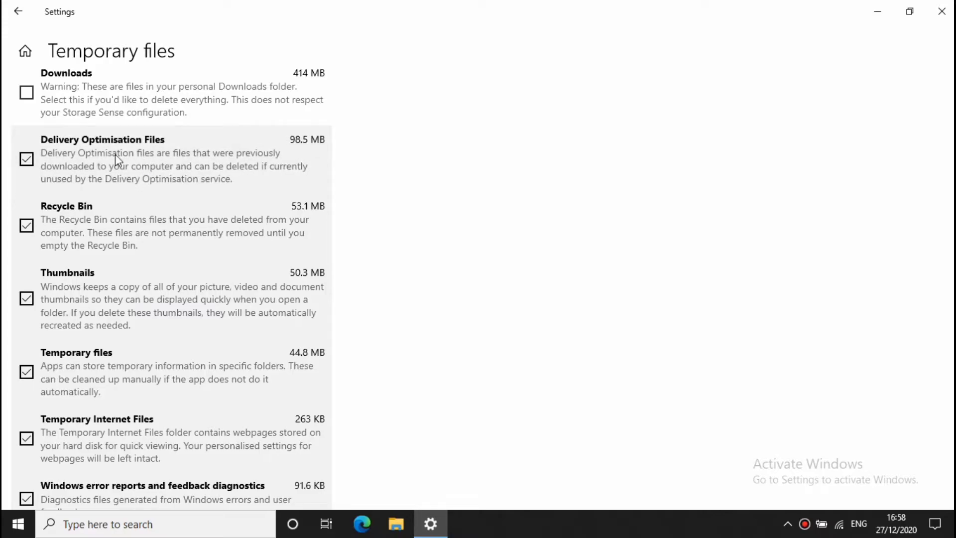
scroll(120, 156, "up", 2)
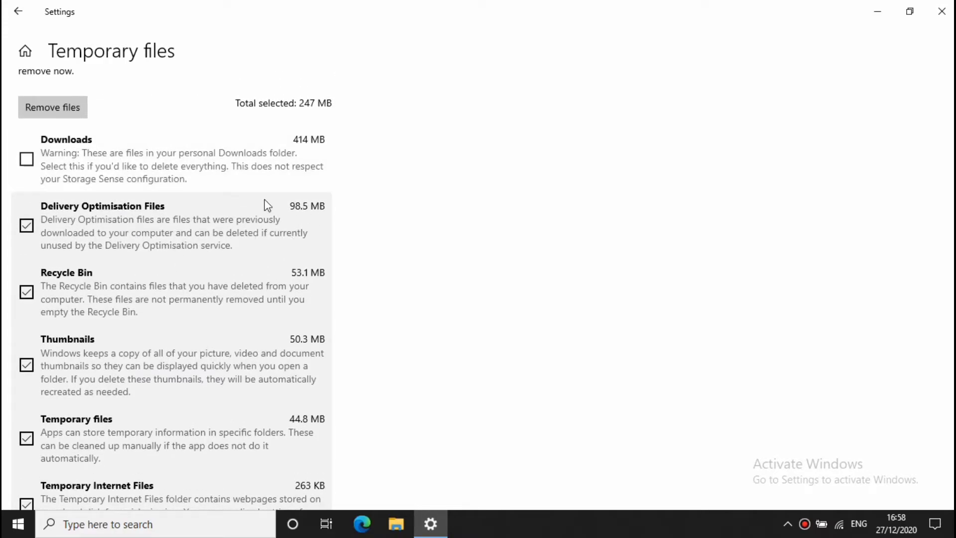
left_click(64, 114)
scroll(143, 154, "down", 3)
scroll(142, 153, "up", 4)
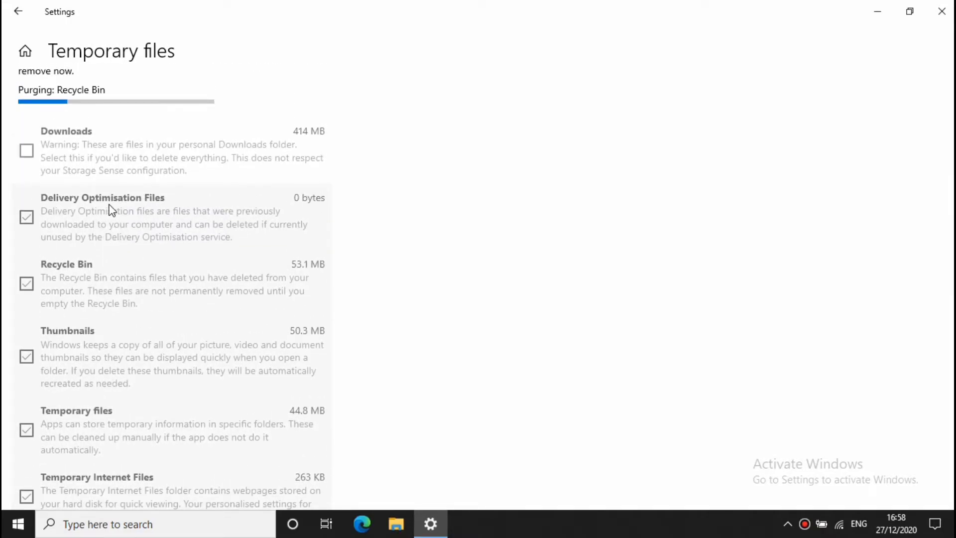
scroll(111, 209, "up", 1)
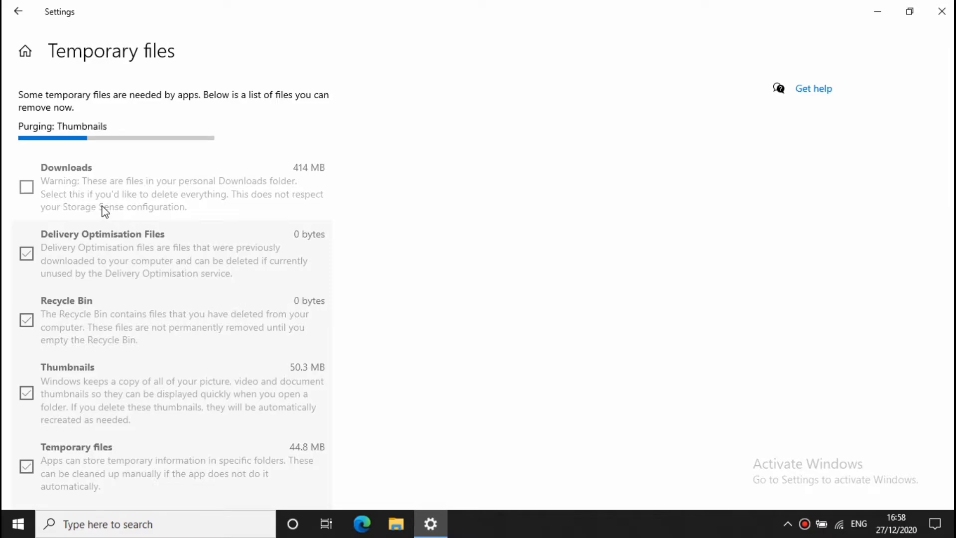
scroll(106, 212, "up", 5)
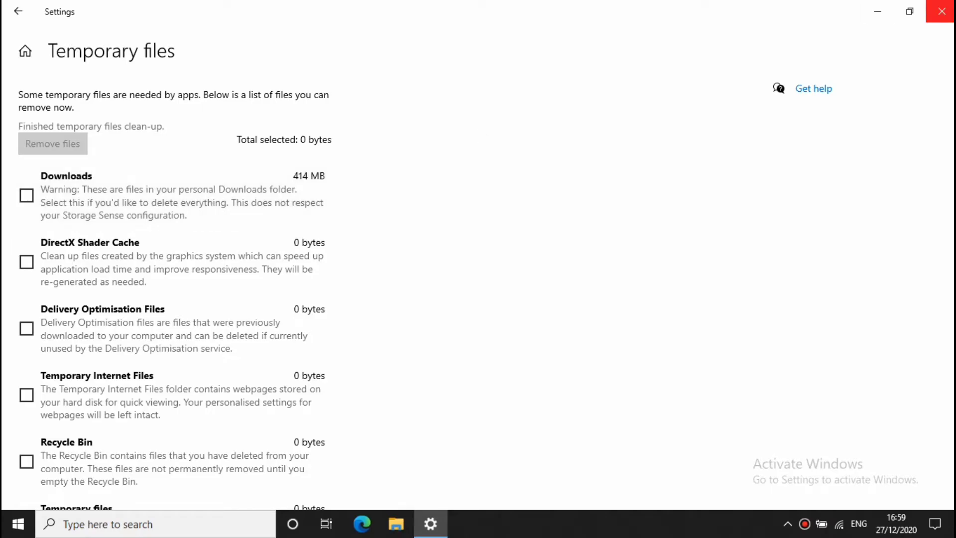
Close Settings and refresh the desktop
left_click(941, 11)
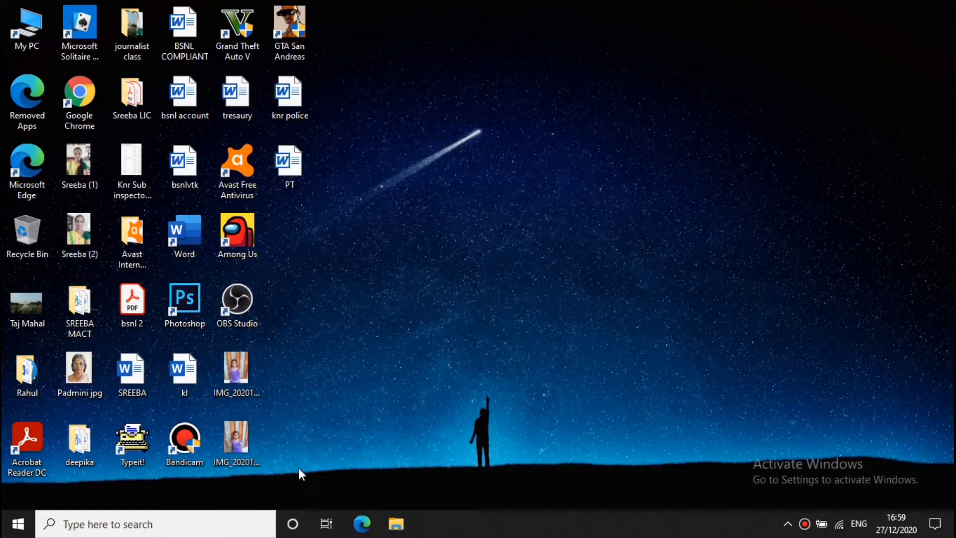
right_click(373, 258)
left_click(393, 295)
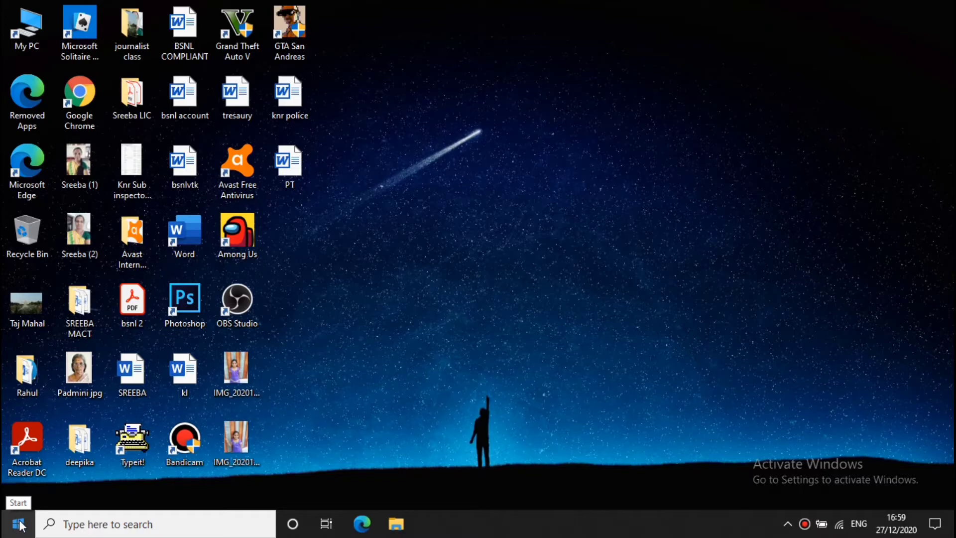
left_click(19, 524)
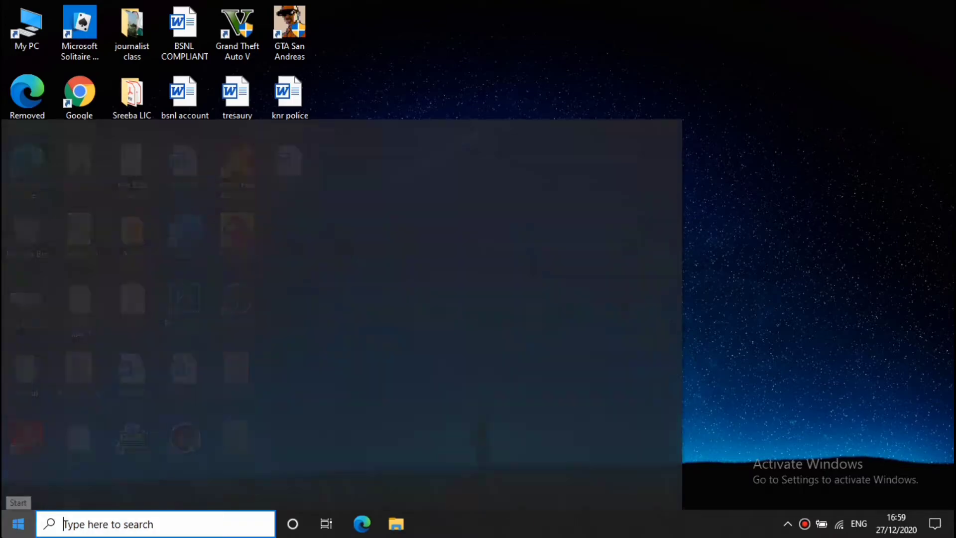
left_click(11, 504)
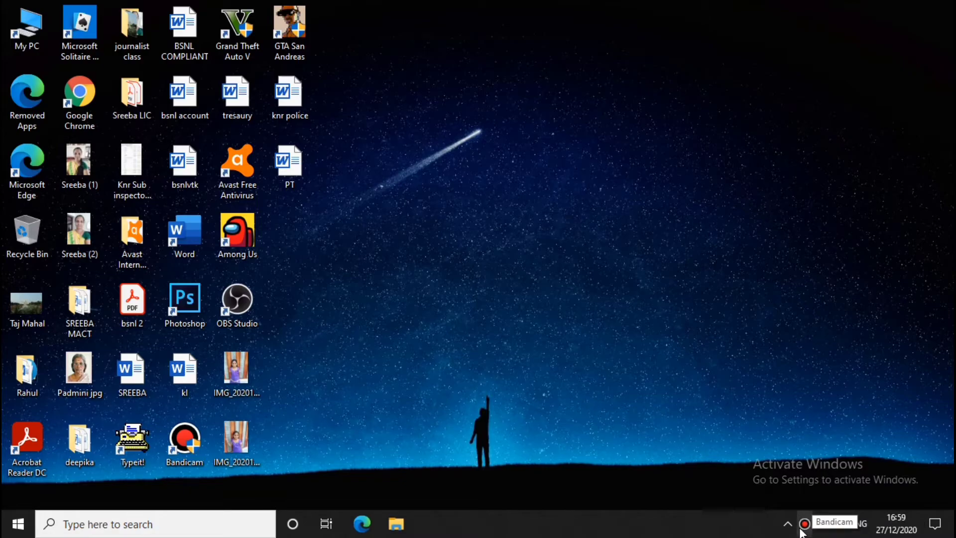
Search Windows for "disk Clean-up" and open the Disk Clean-up app
left_click(220, 524)
type("disk")
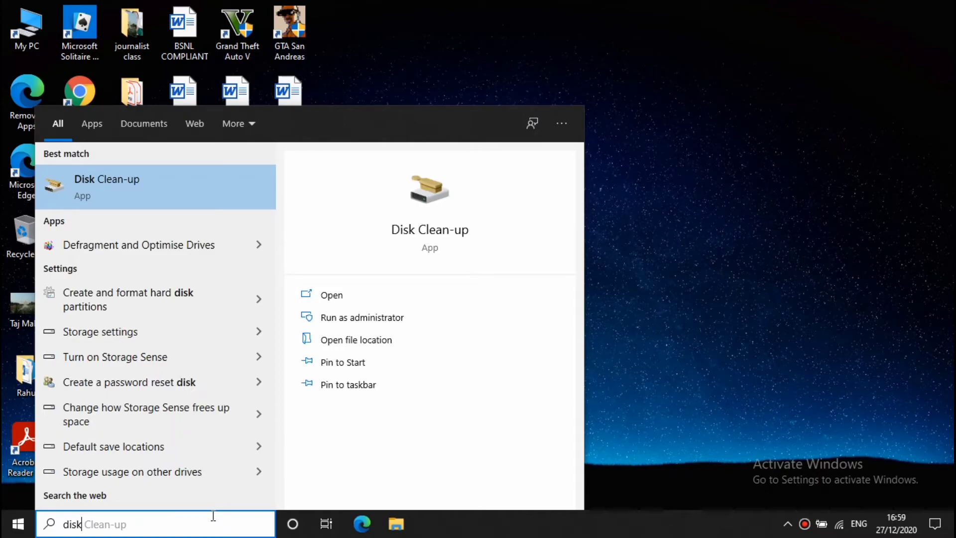
key("Right")
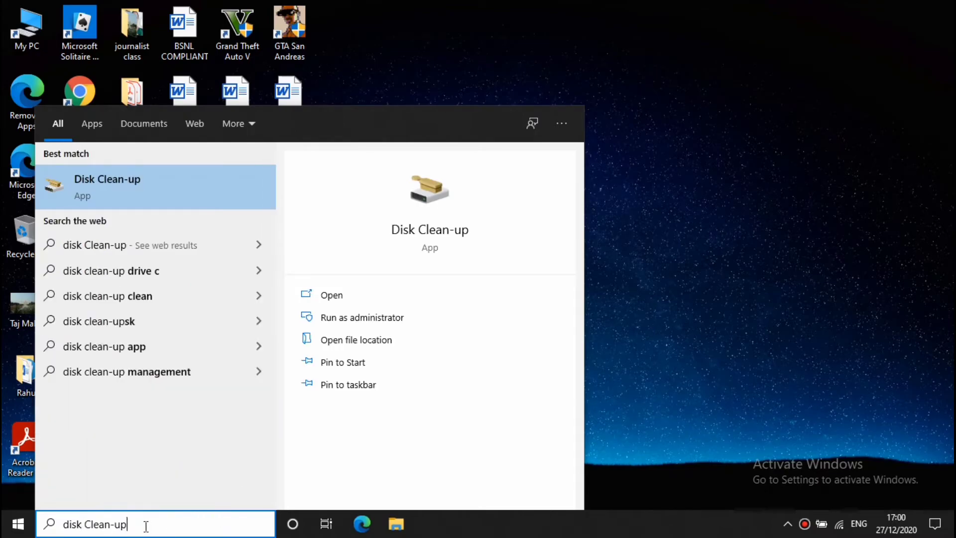
triple_click(75, 530)
left_click_drag(128, 524, 46, 534)
left_click(148, 525)
left_click(336, 305)
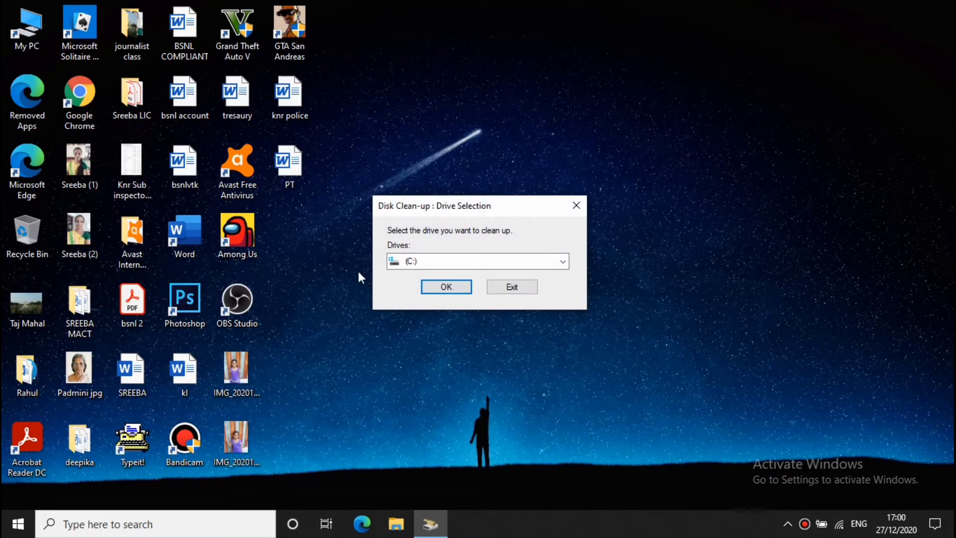
Choose drive (C:) as the drive to clean up and start its scan
left_click(448, 264)
left_click(446, 263)
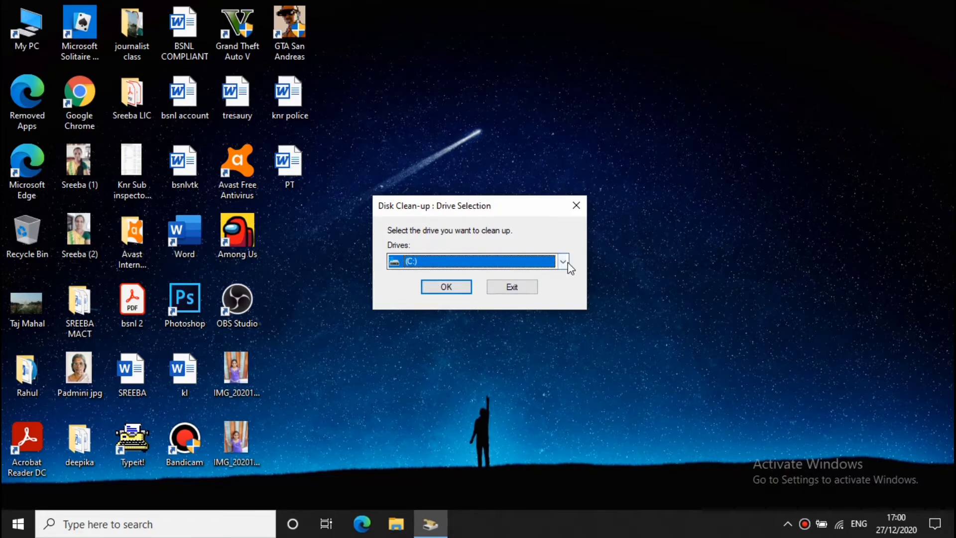
left_click(446, 287)
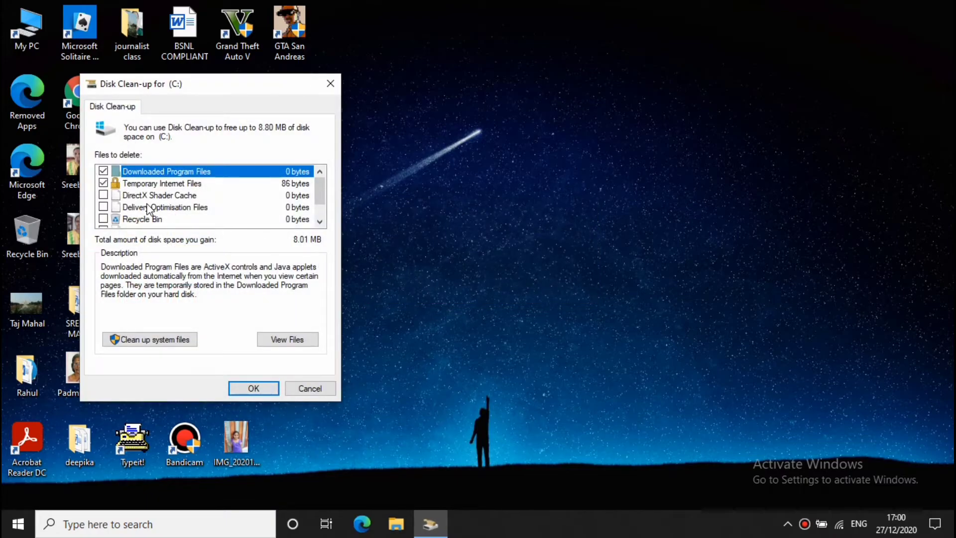
Add Temporary files, Recycle Bin, Delivery Optimisation Files and DirectX Shader Cache to the files to delete, and run the clean-up of (C:)
scroll(138, 215, "down", 1)
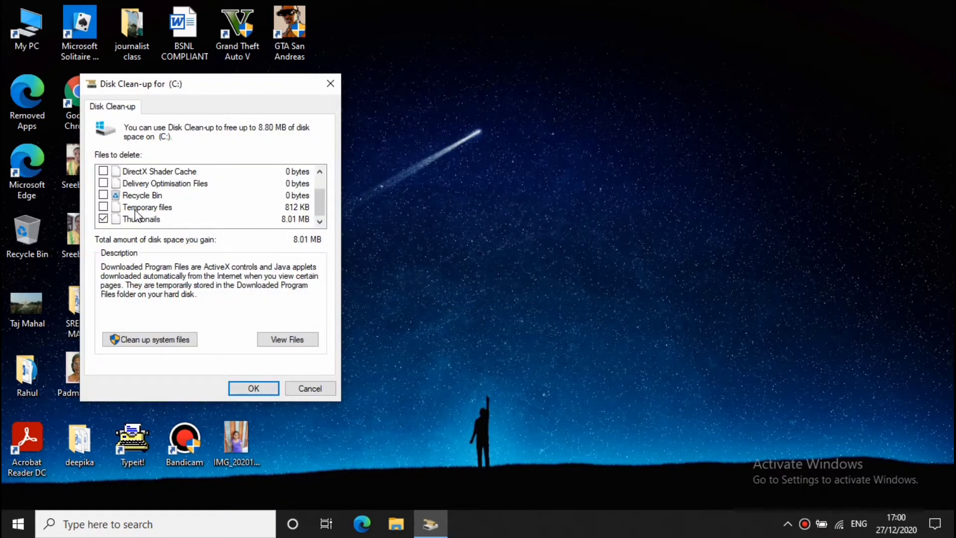
left_click(103, 208)
left_click(103, 195)
left_click(103, 183)
left_click(103, 171)
scroll(105, 184, "up", 1)
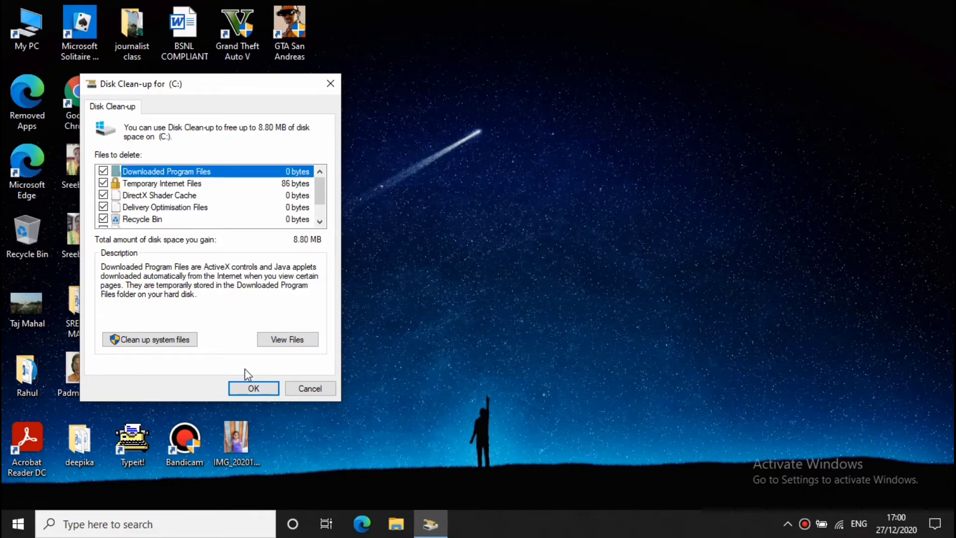
left_click(253, 388)
left_click(489, 273)
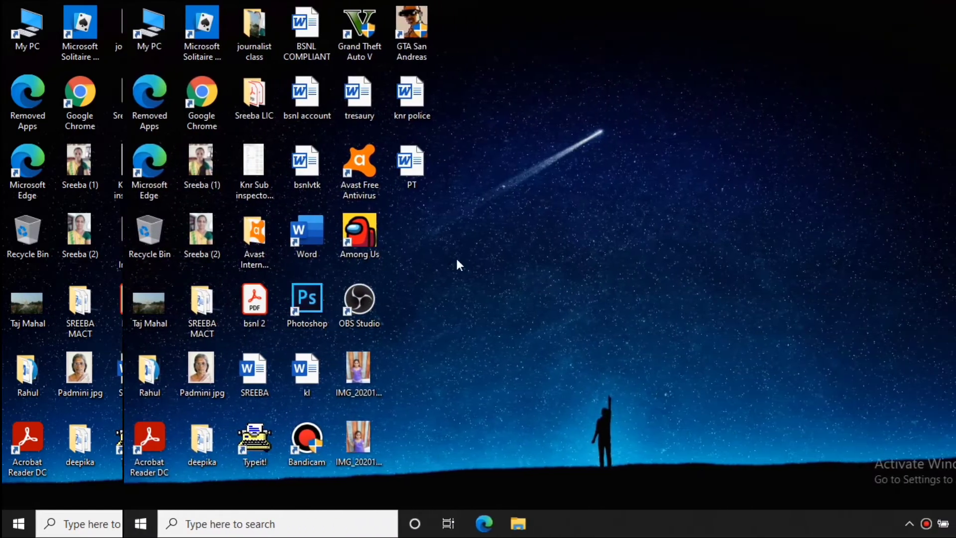
Refresh the desktop
right_click(362, 232)
left_click(394, 276)
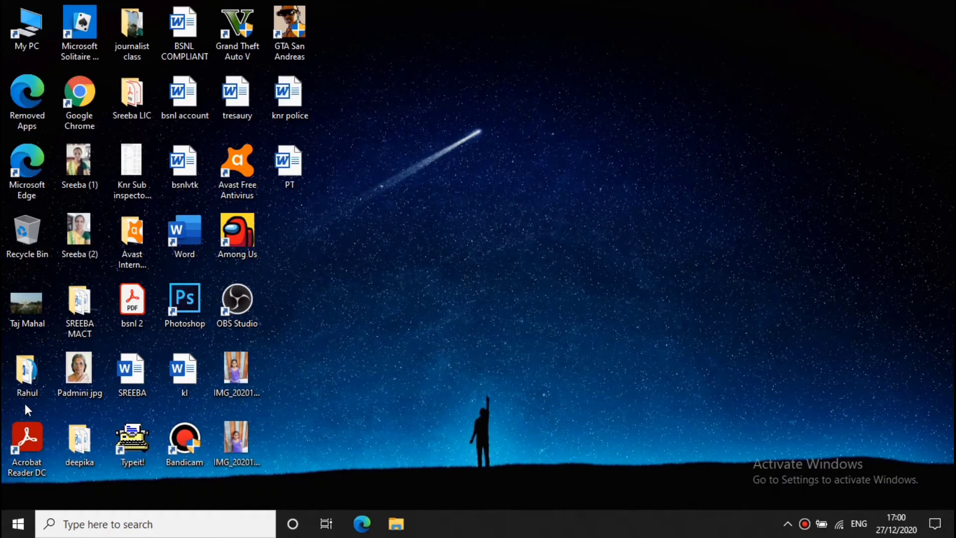
Bring up the PC's power options for a restart
left_click(18, 523)
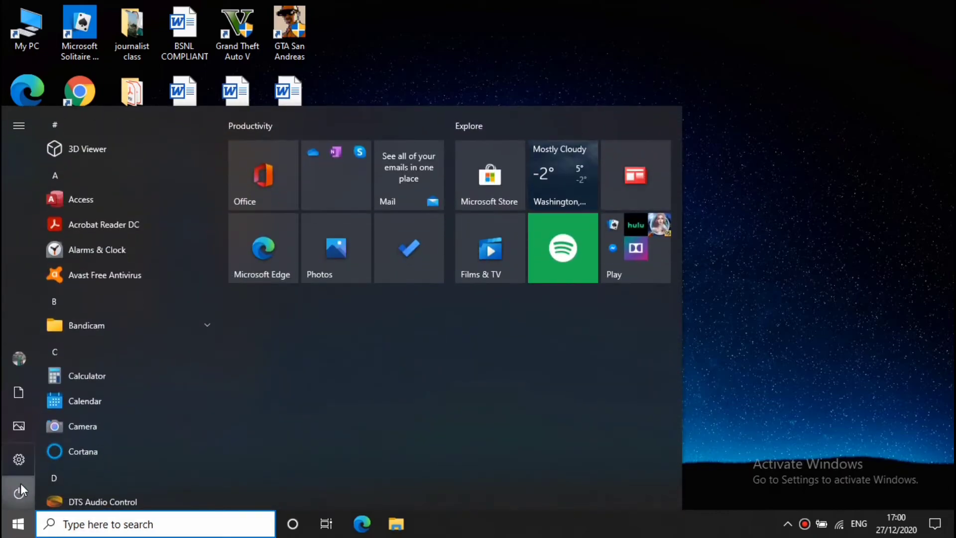
left_click(20, 486)
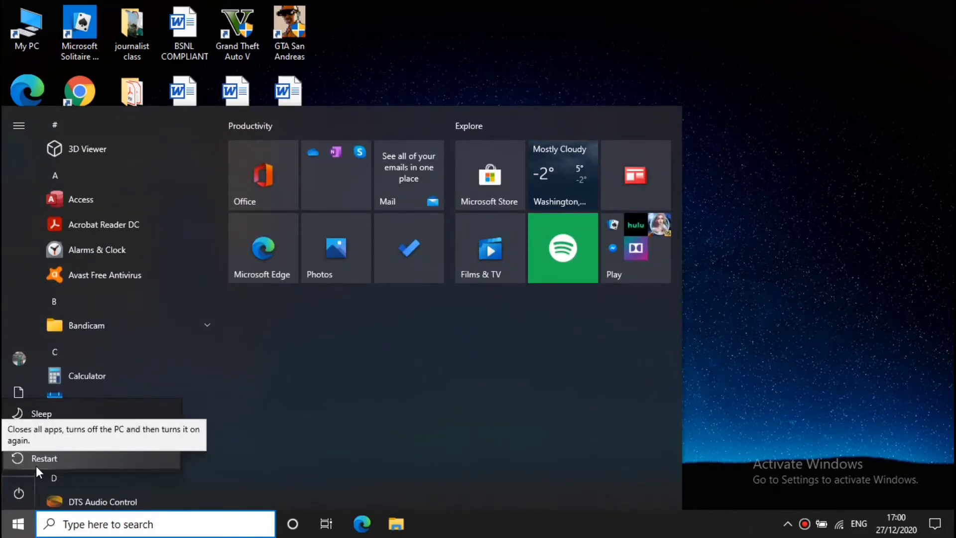